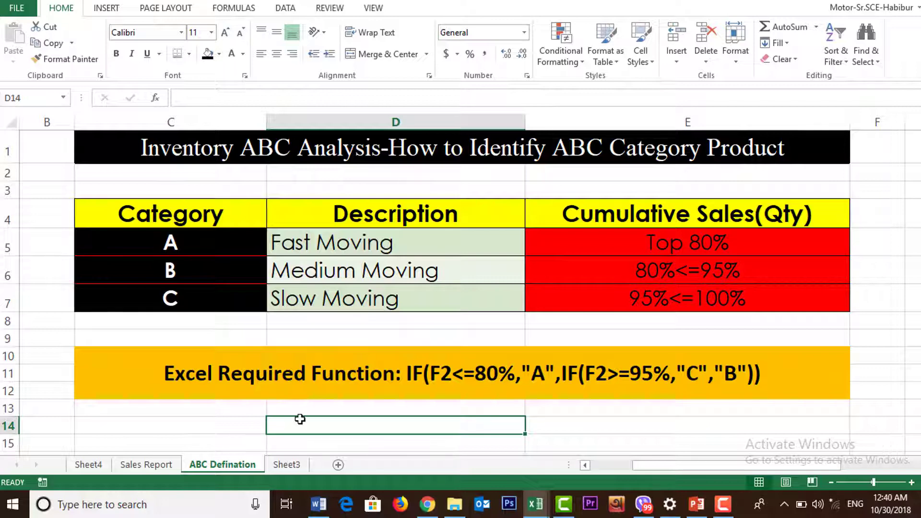
# - Open the Sales Report sheet and examine its title, date range and the Parts Code, Parts Name and Total Sales Qty headings
pyautogui.click(146, 465)
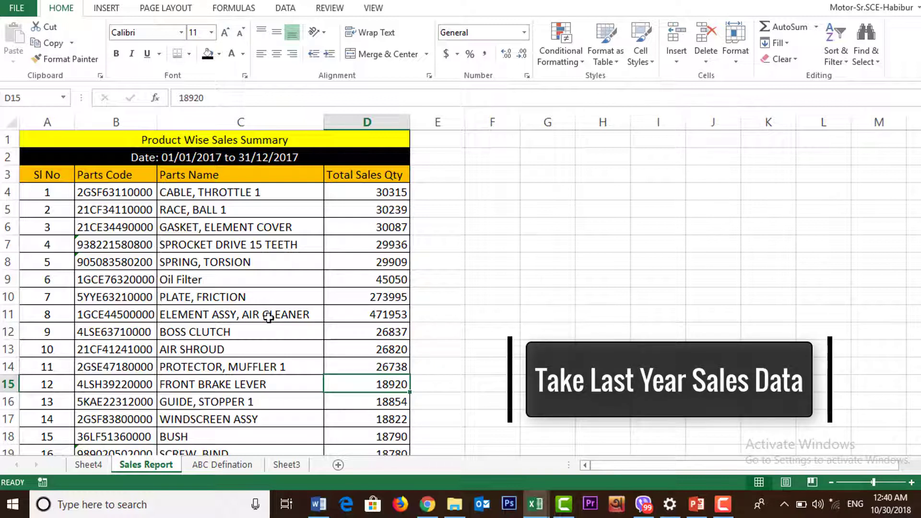
pyautogui.click(193, 139)
pyautogui.click(188, 157)
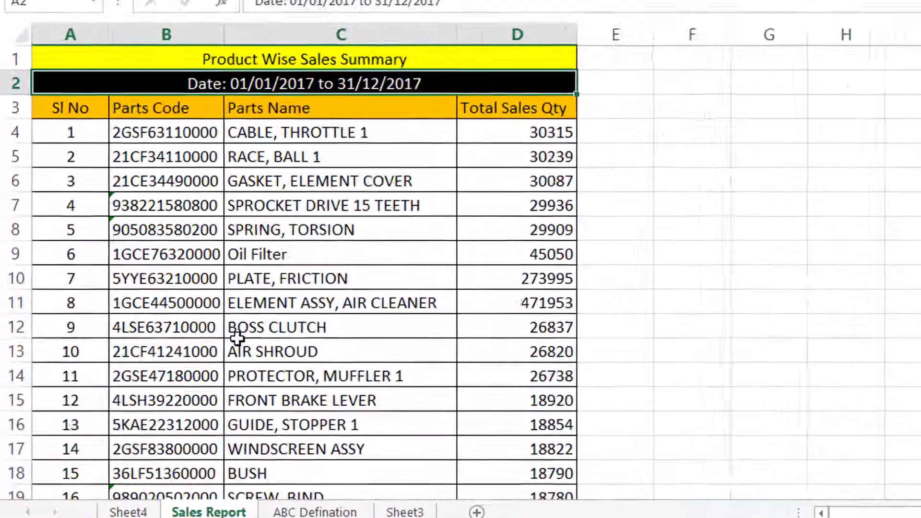
pyautogui.scroll(-20, 259, 298)
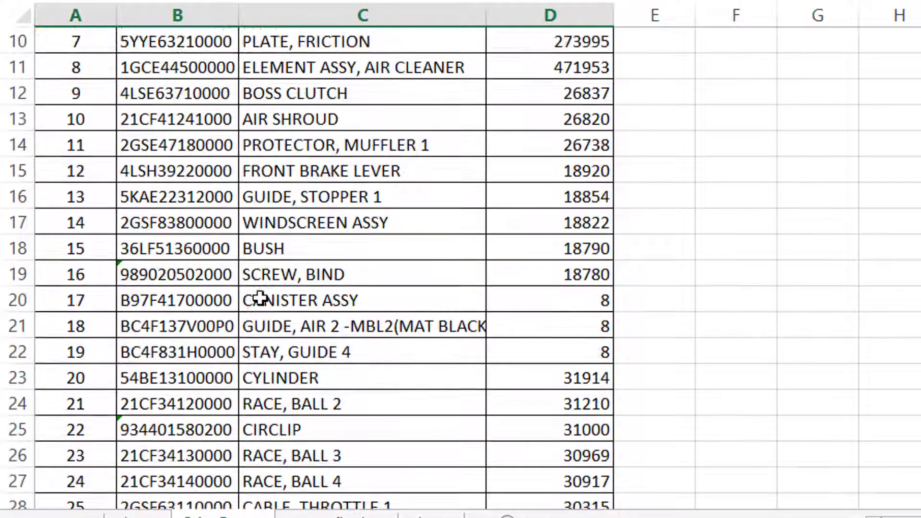
pyautogui.scroll(20, 461, 269)
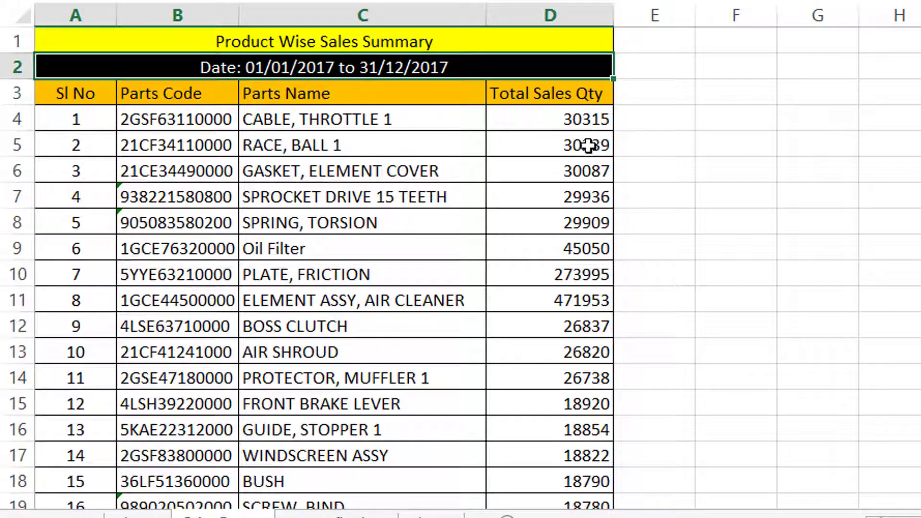
pyautogui.click(201, 92)
pyautogui.click(303, 98)
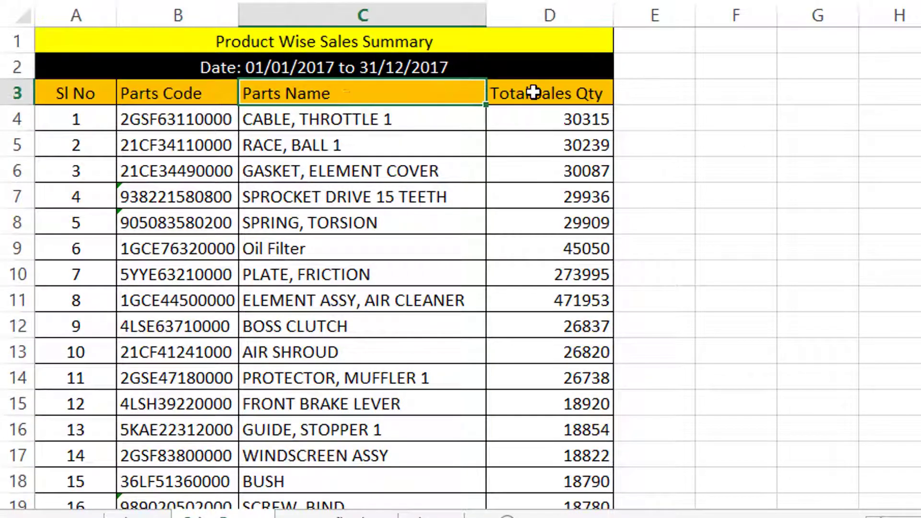
pyautogui.click(547, 93)
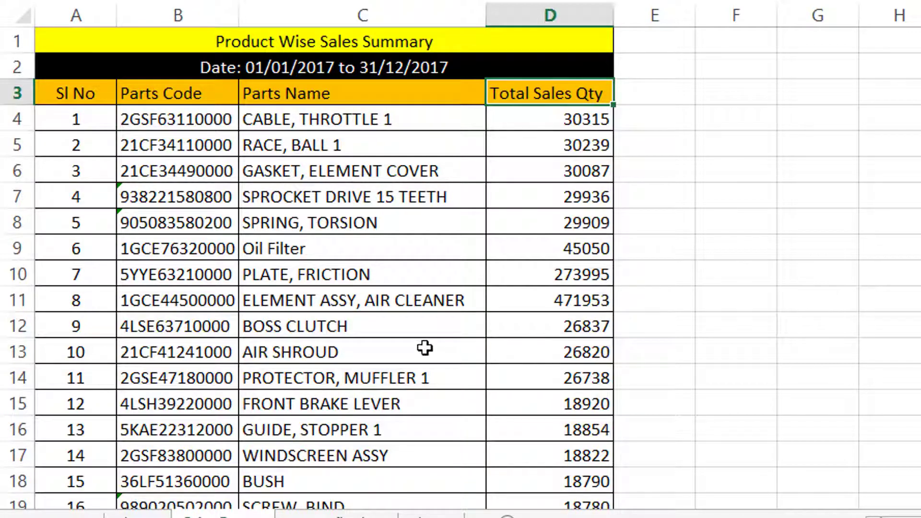
# - Look through the product rows and their sales quantities down to the end of the list
pyautogui.click(312, 329)
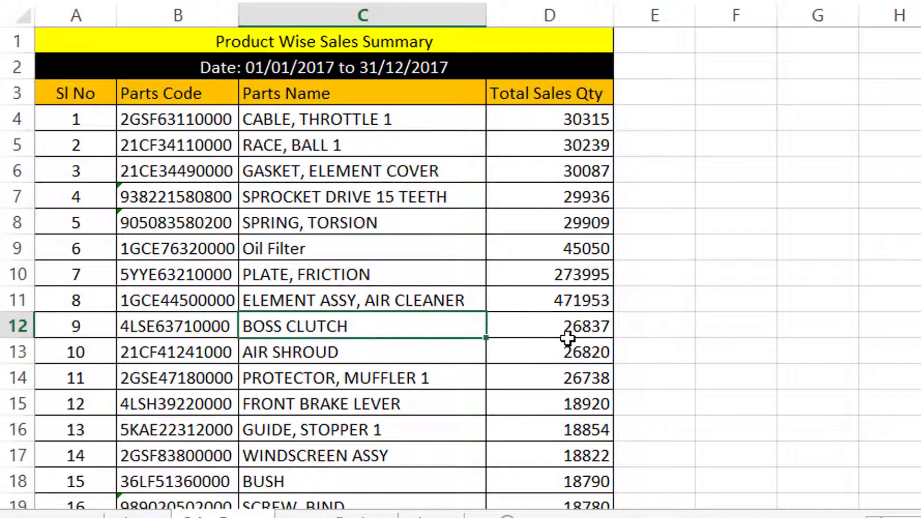
pyautogui.scroll(-8, 573, 331)
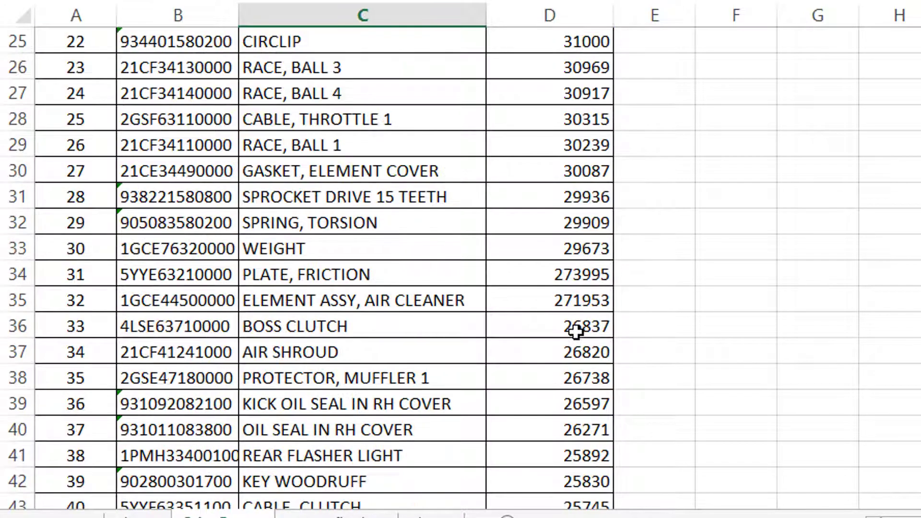
pyautogui.scroll(2, 581, 332)
pyautogui.scroll(2, 595, 257)
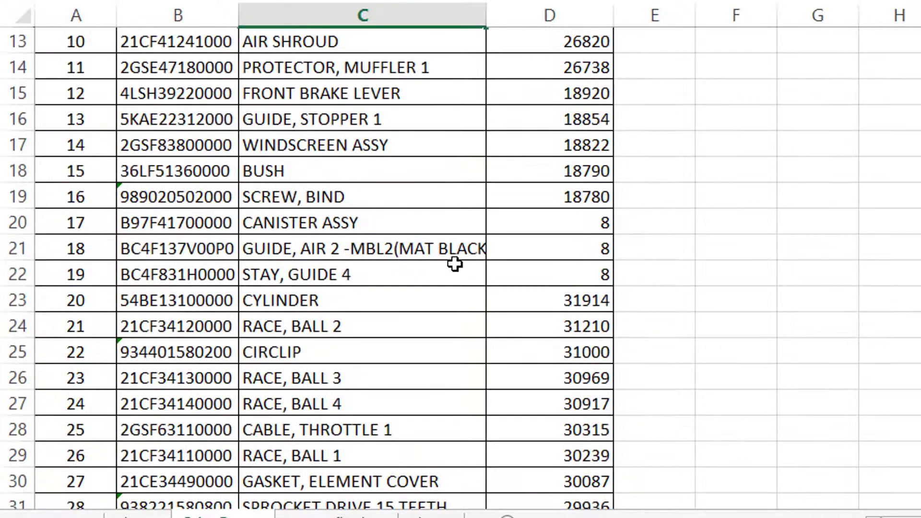
pyautogui.click(574, 225)
pyautogui.scroll(-9, 585, 369)
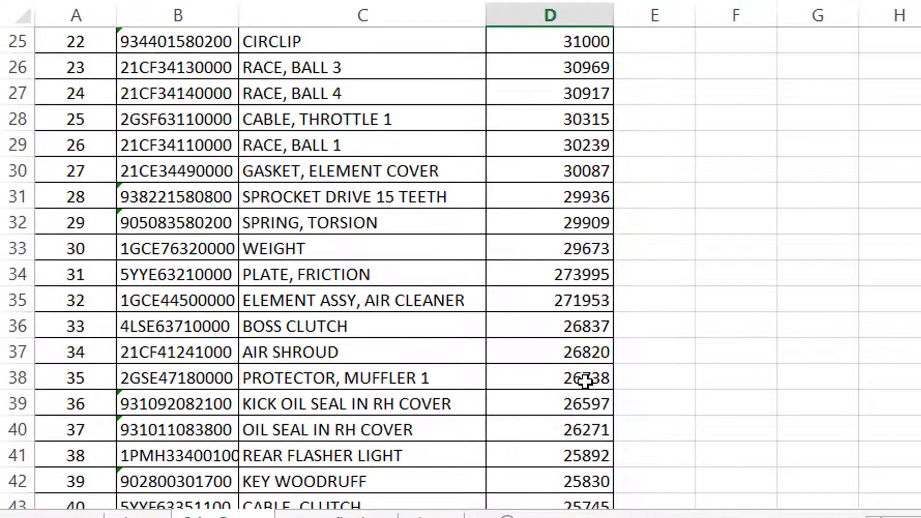
pyautogui.scroll(-16, 582, 400)
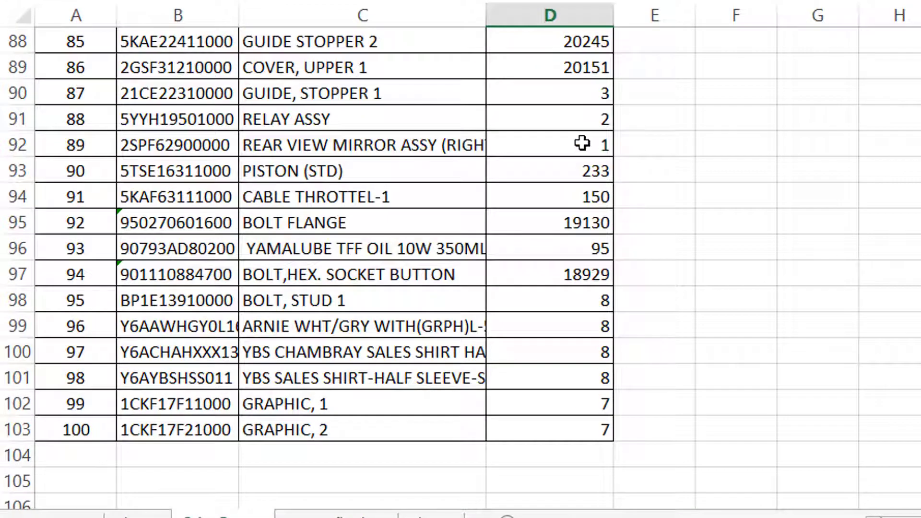
pyautogui.scroll(20, 584, 268)
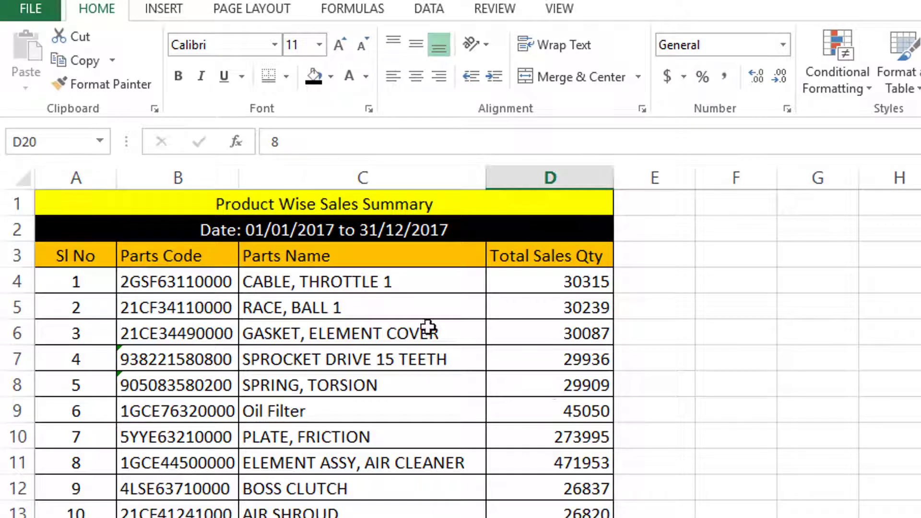
# - Apply a filter to the header row A3:D3 and sort Total Sales Qty from largest to smallest
pyautogui.moveTo(92, 254); pyautogui.dragTo(531, 255)
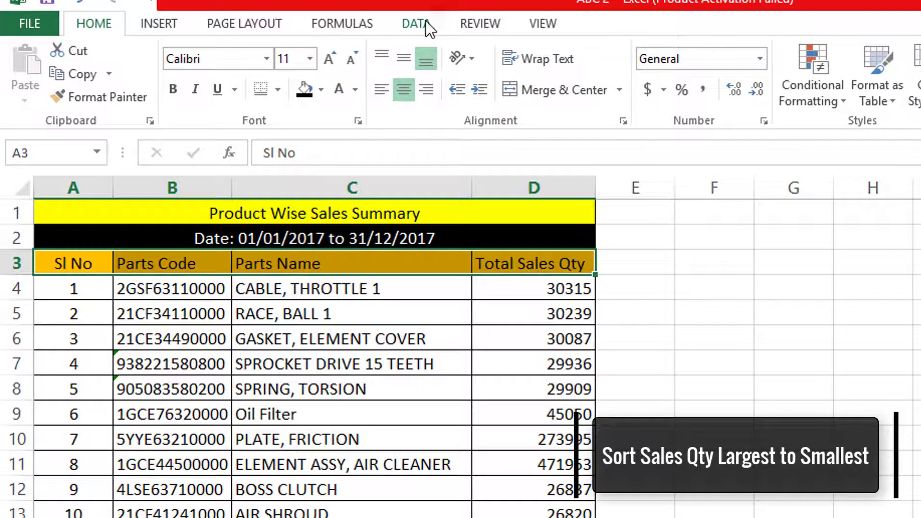
pyautogui.click(425, 21)
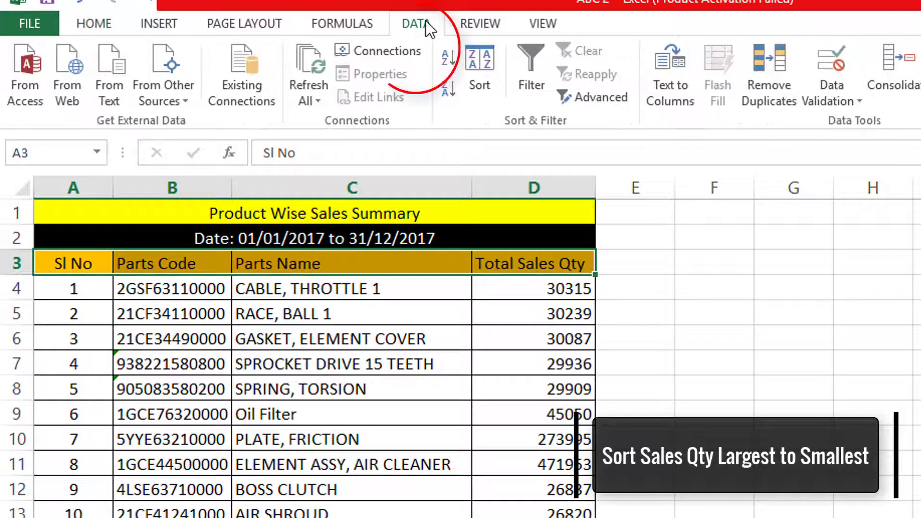
pyautogui.click(534, 60)
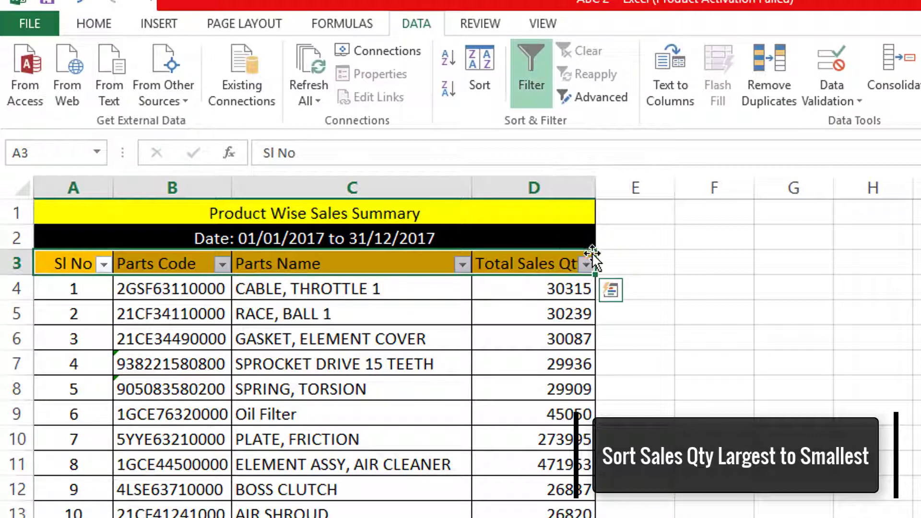
pyautogui.click(586, 265)
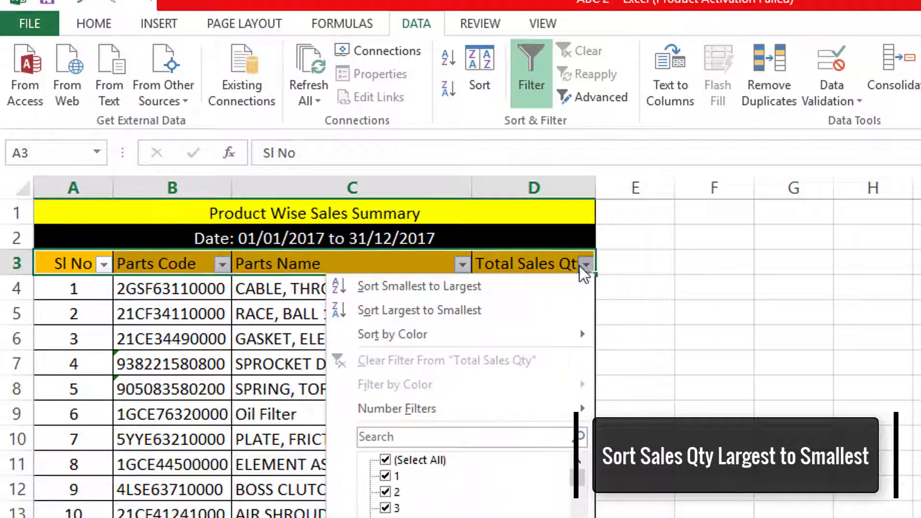
pyautogui.click(458, 310)
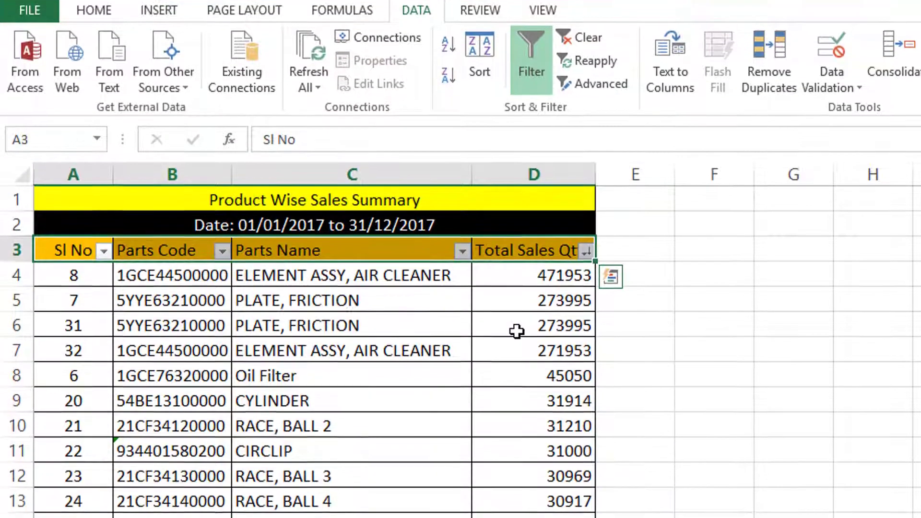
# - Examine the sorted sales list from the best-selling parts down to the lowest quantities
pyautogui.click(517, 344)
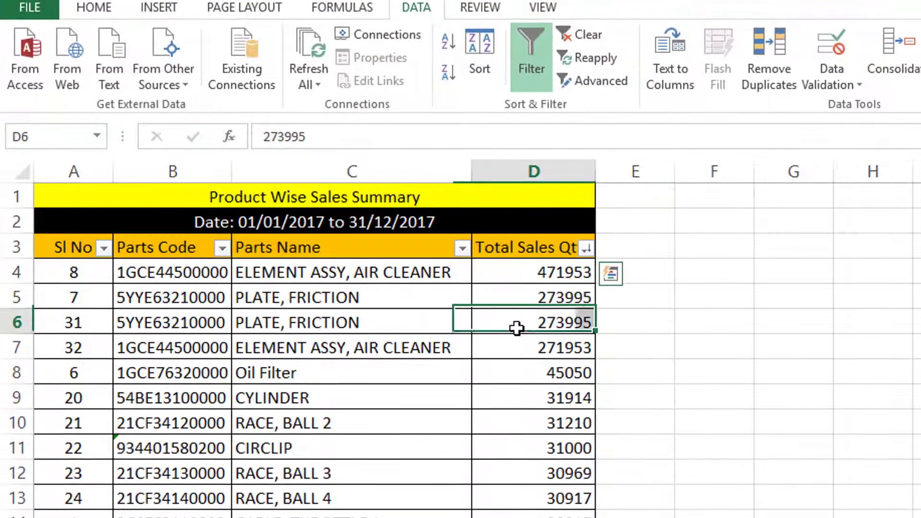
pyautogui.click(422, 274)
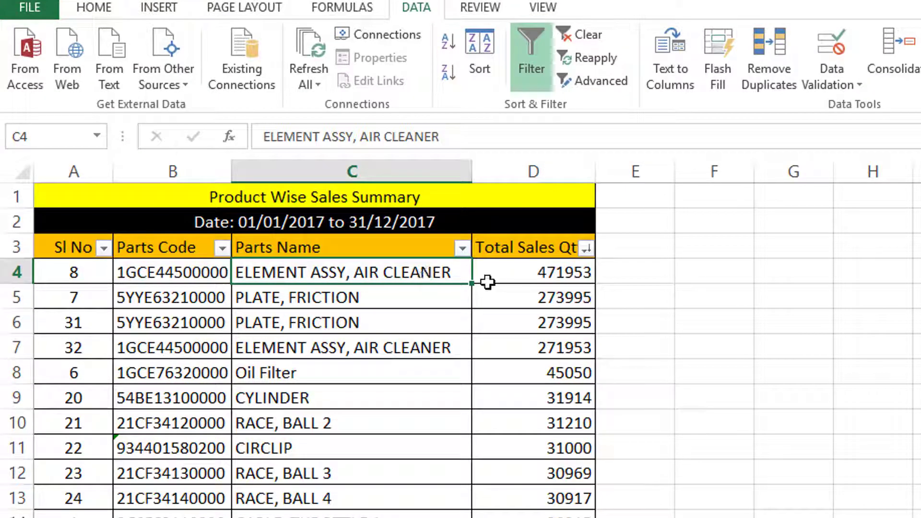
pyautogui.click(539, 273)
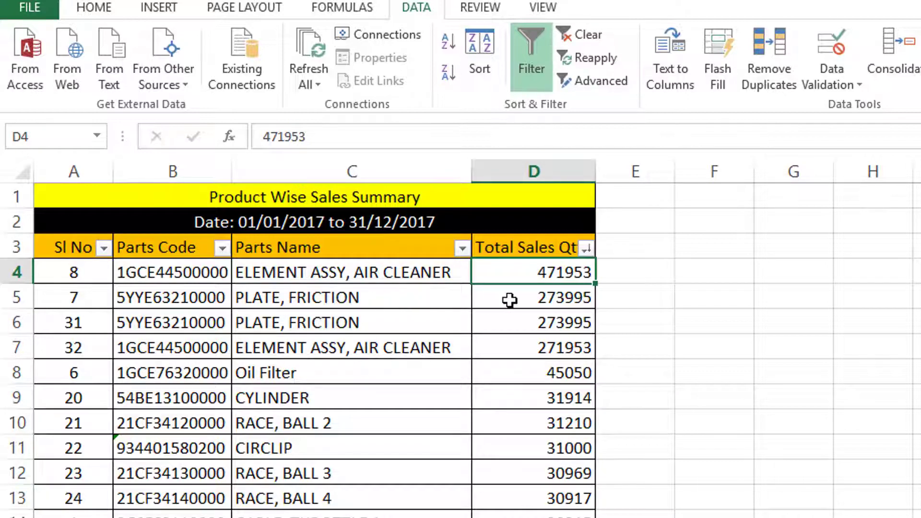
pyautogui.click(569, 301)
pyautogui.scroll(-20, 517, 368)
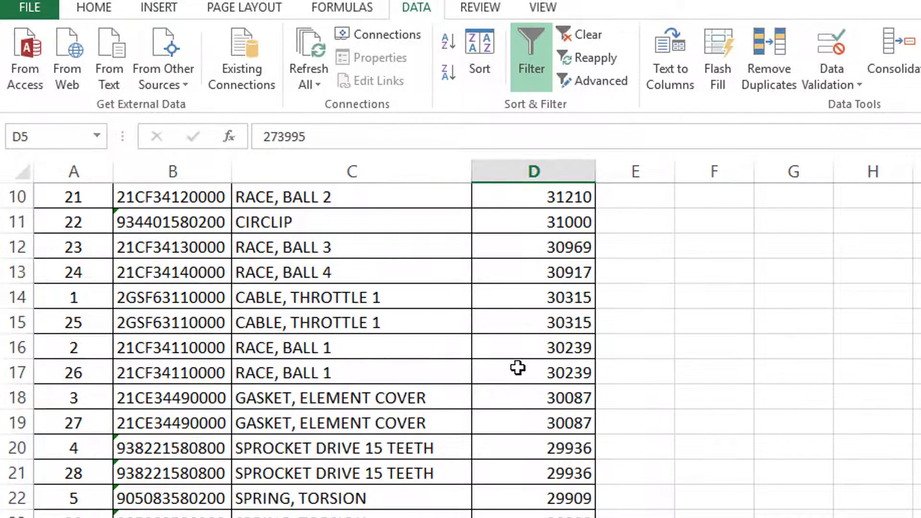
pyautogui.scroll(8, 518, 367)
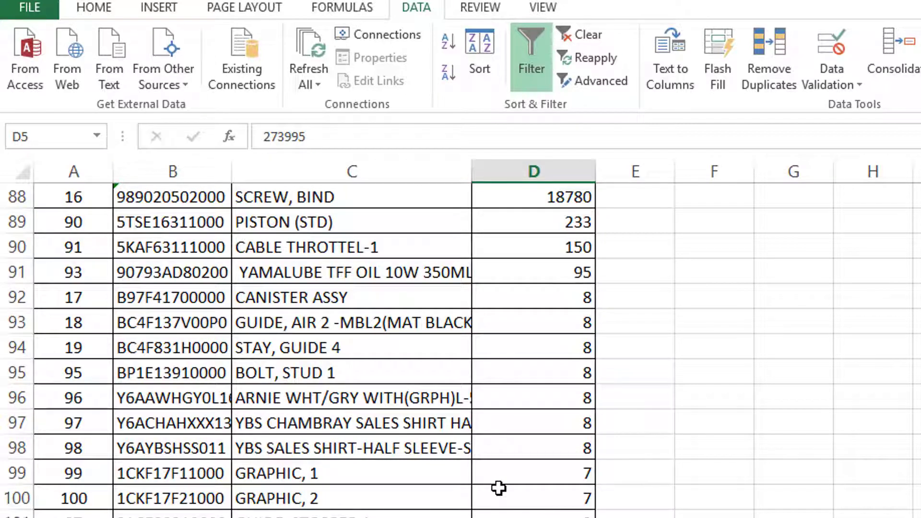
pyautogui.scroll(20, 498, 488)
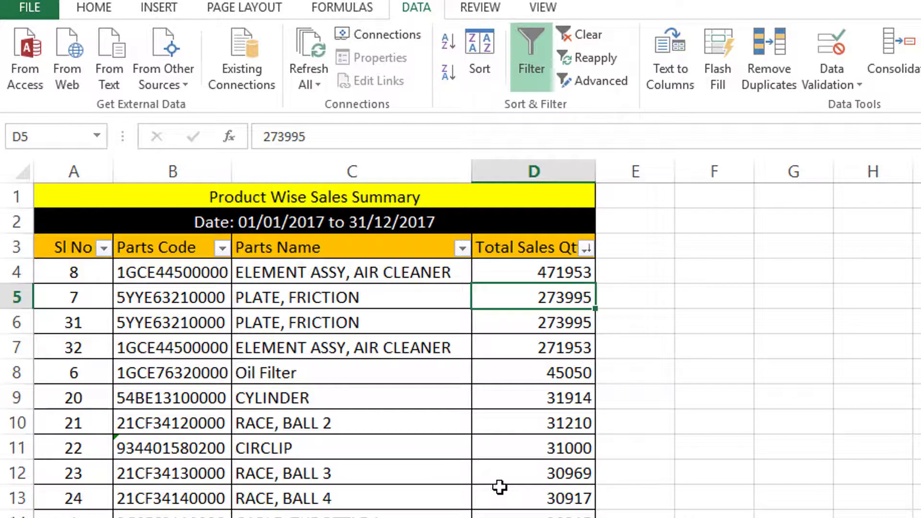
# - Add the heading "Cumulative Sales" in cell E3 and widen column E to fit it
pyautogui.click(623, 248)
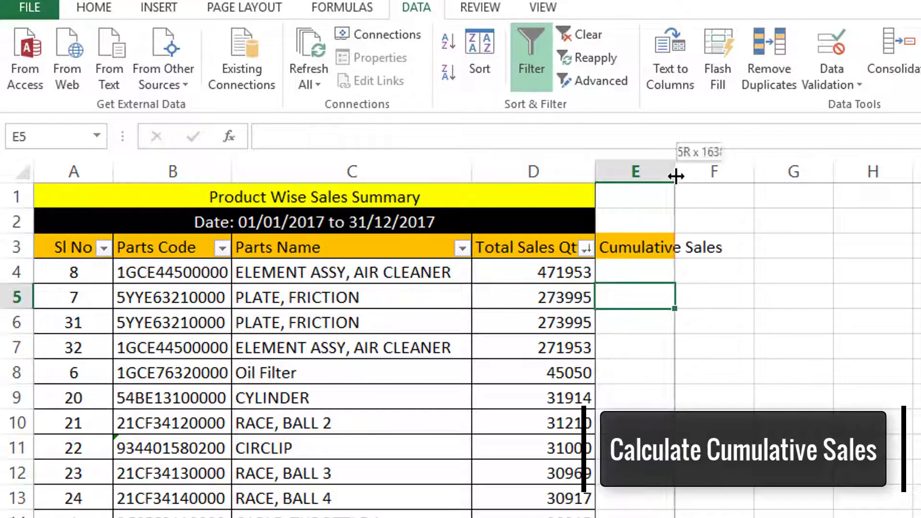
pyautogui.moveTo(675, 177); pyautogui.dragTo(736, 171)
# - Start the cumulative sales in cell E4 with the formula =D4
pyautogui.click(655, 272)
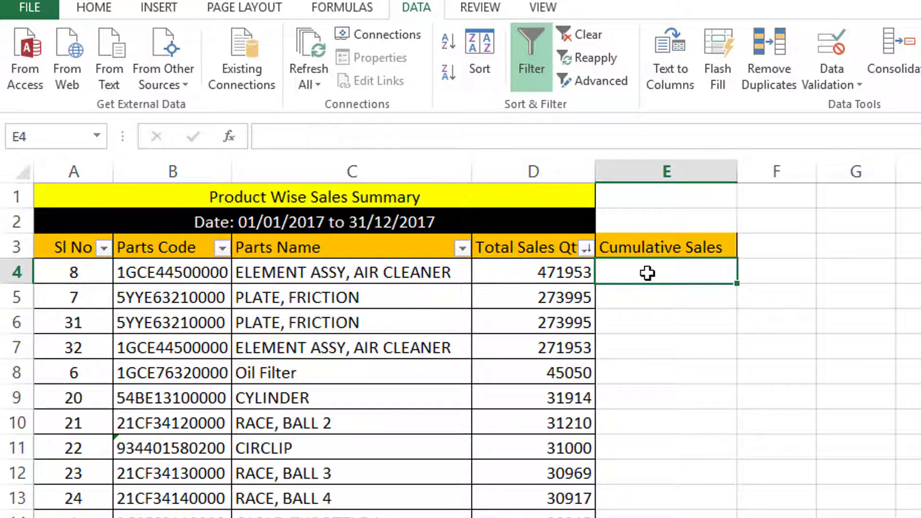
pyautogui.write('=')
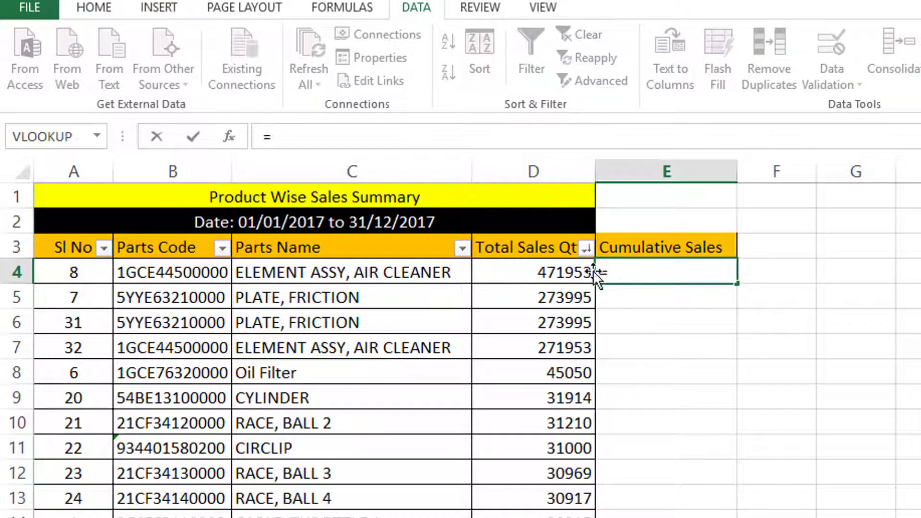
pyautogui.click(574, 272)
pyautogui.press('Return')
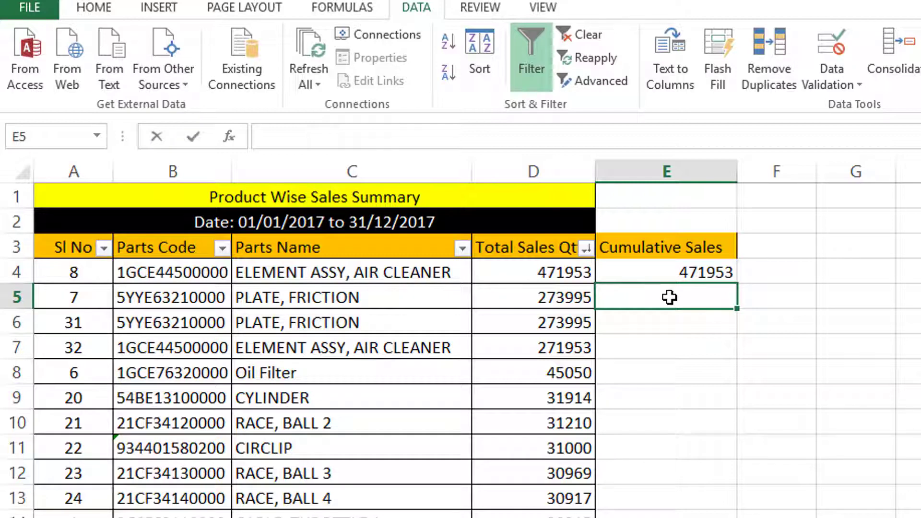
# - Enter the running-total formula =E4+D5 in cell E5 and recheck its references
pyautogui.write('=')
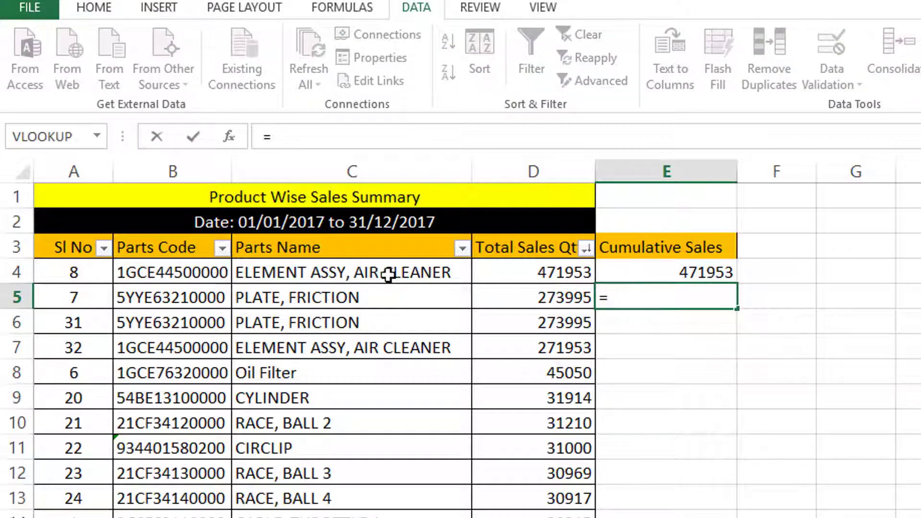
pyautogui.click(676, 271)
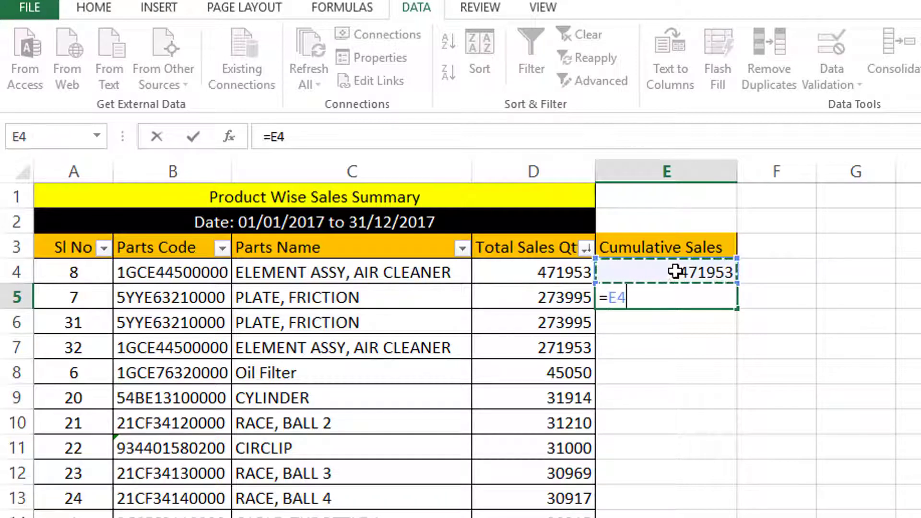
pyautogui.write('+')
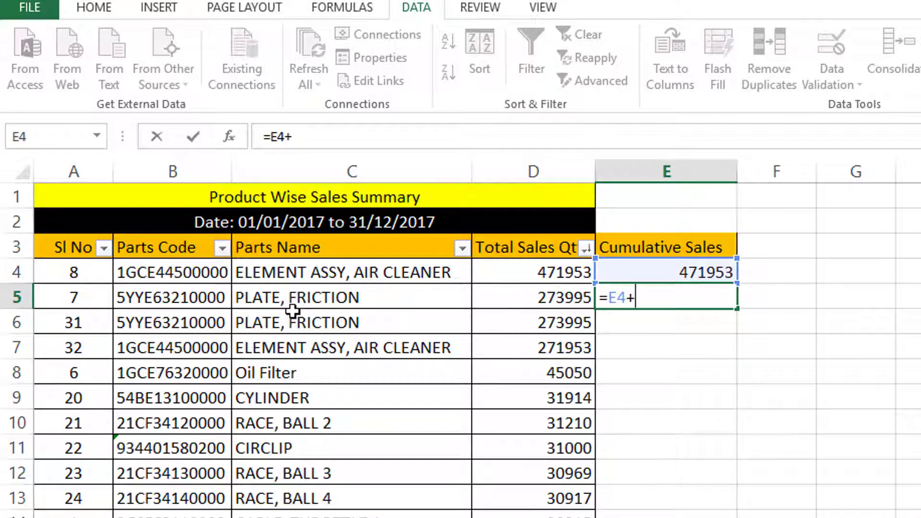
pyautogui.click(547, 300)
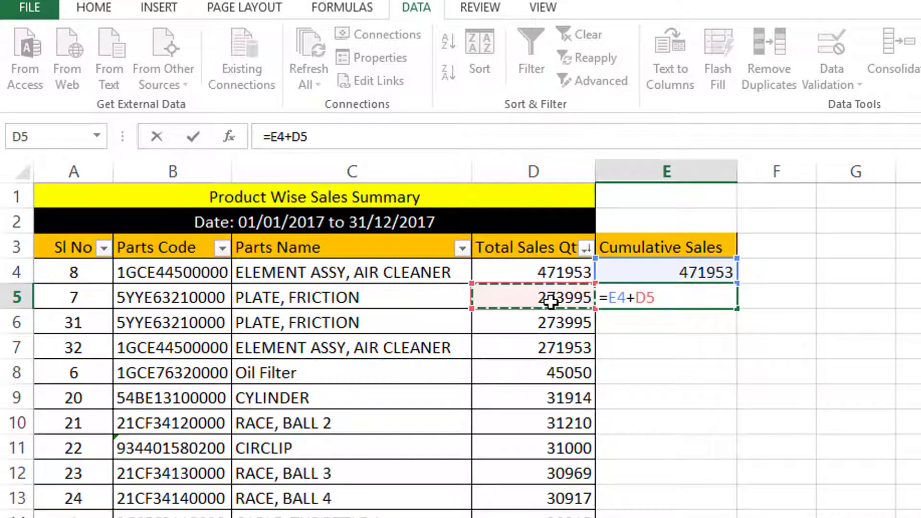
pyautogui.press('Return')
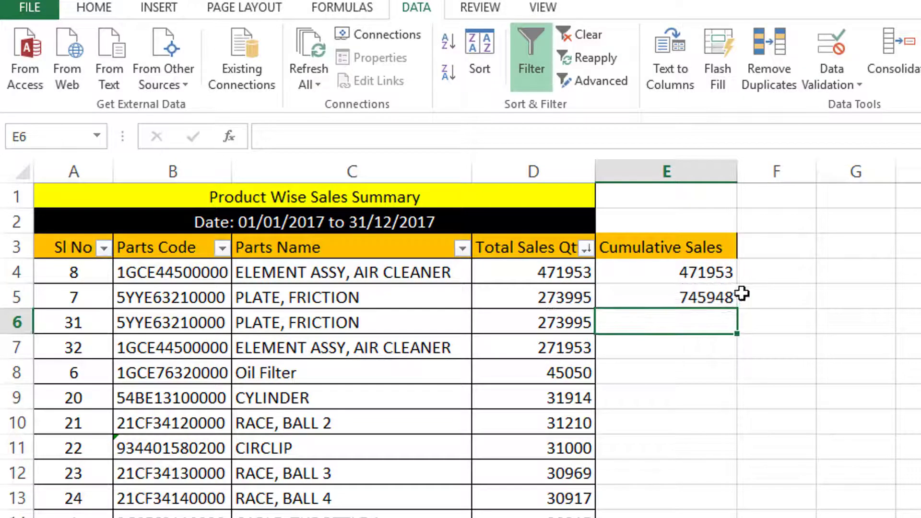
pyautogui.click(699, 294)
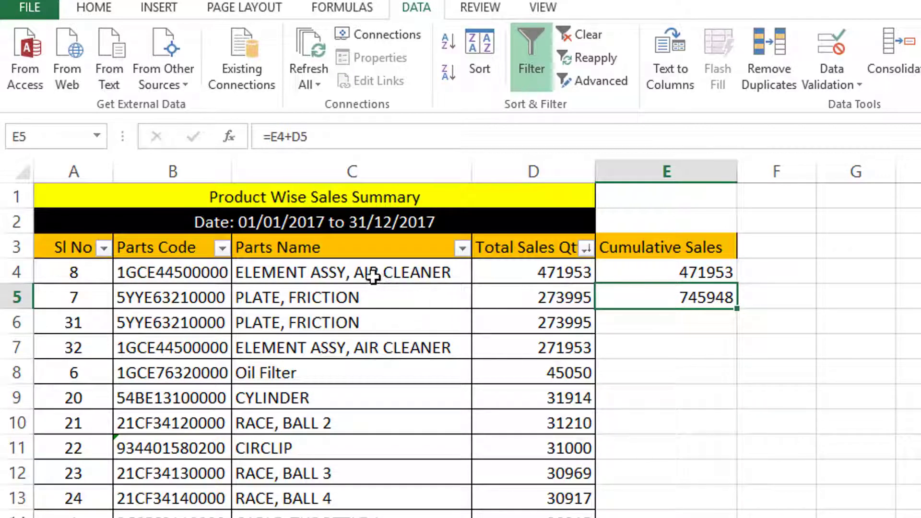
pyautogui.click(566, 272)
pyautogui.doubleClick(652, 301)
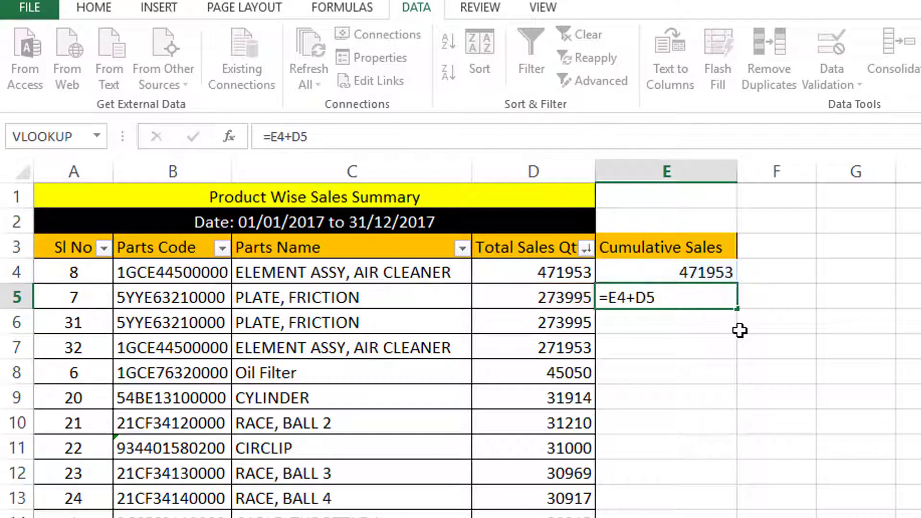
pyautogui.press('Return')
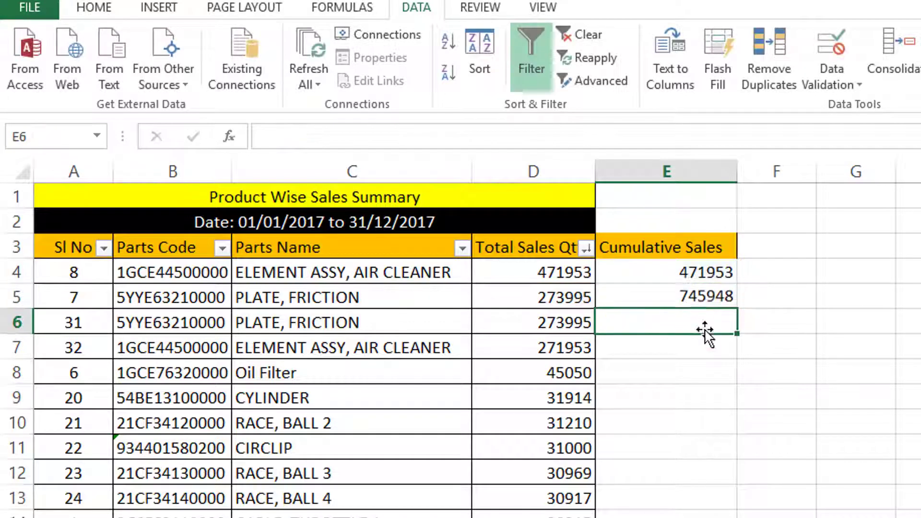
# - Fill the running-total formula from cell E5 down the Cumulative Sales column to the last part in row 103
pyautogui.click(685, 297)
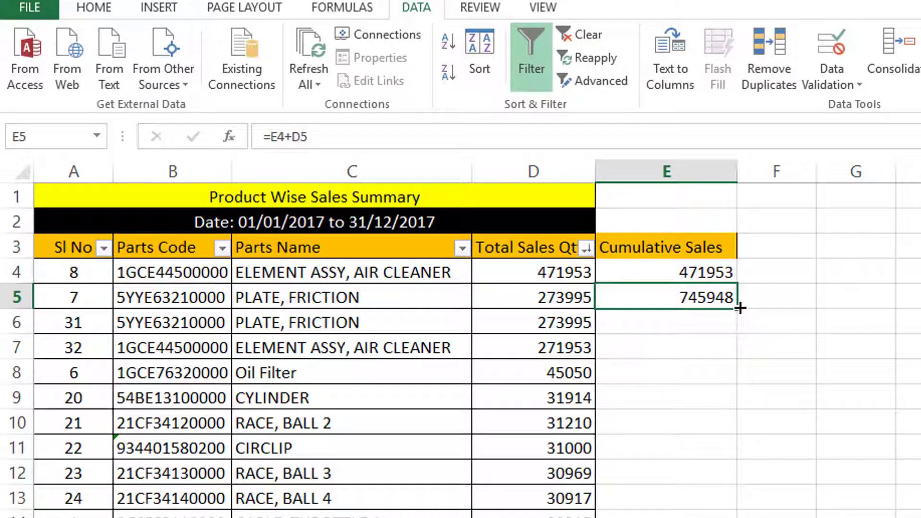
pyautogui.moveTo(738, 310); pyautogui.dragTo(672, 514)
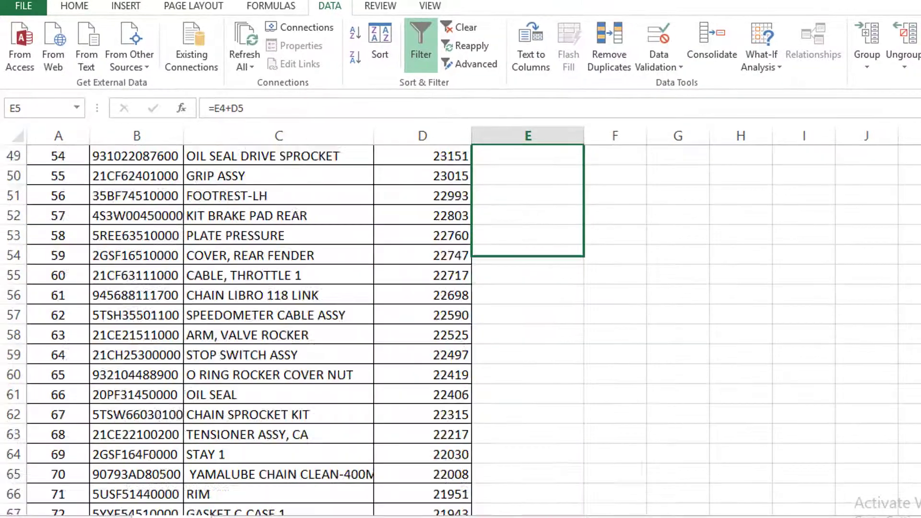
pyautogui.moveTo(556, 255); pyautogui.dragTo(562, 476)
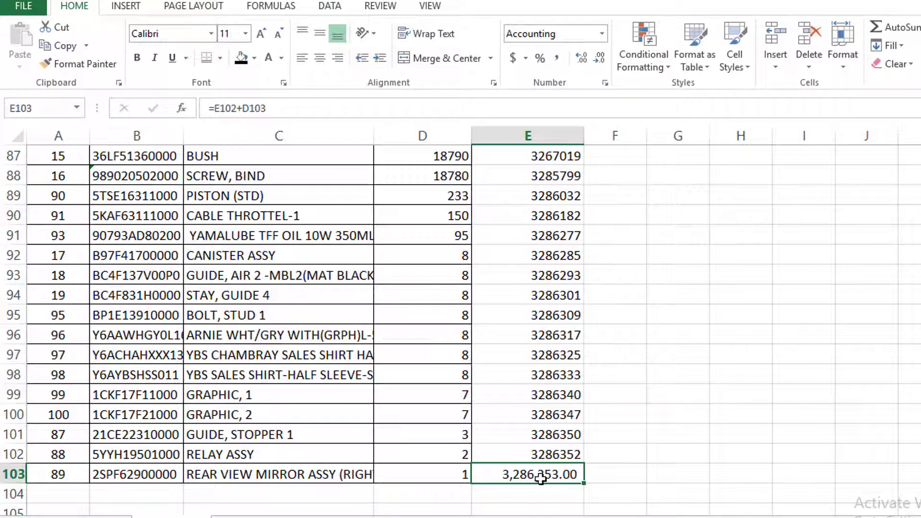
# - Sum the total sales quantities D4:D103 in cell D104 and check the resulting formula
pyautogui.scroll(20, 541, 478)
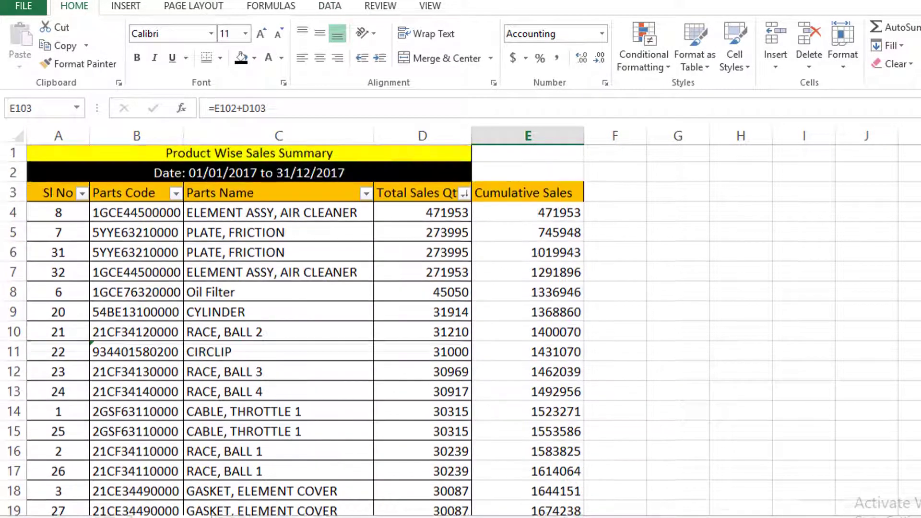
pyautogui.moveTo(446, 218); pyautogui.dragTo(431, 473)
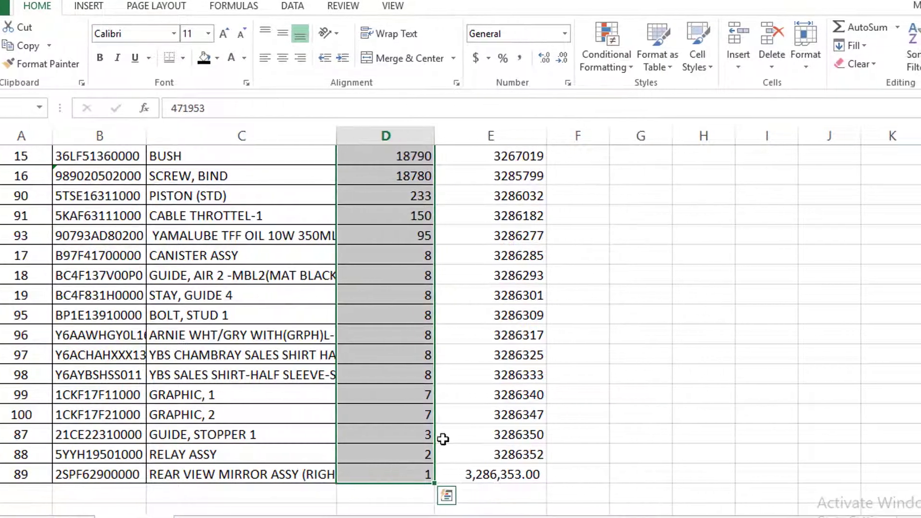
pyautogui.scroll(20, 793, 245)
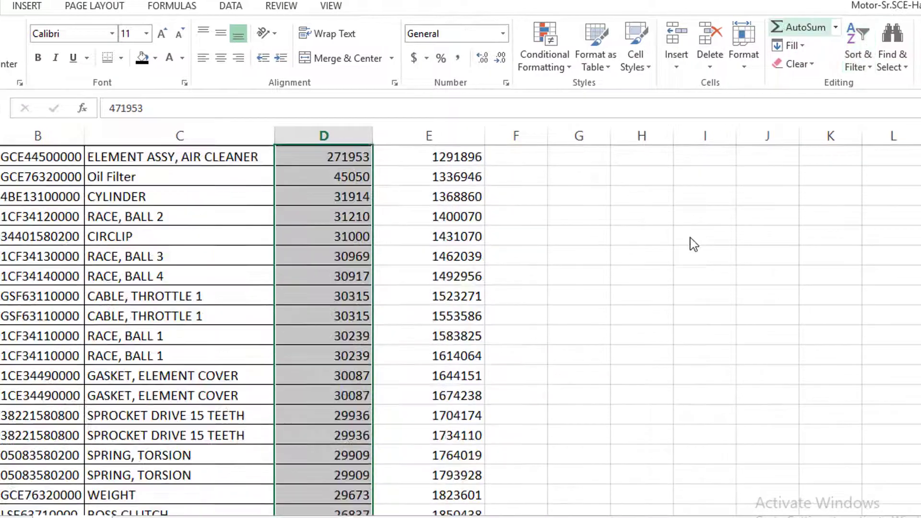
pyautogui.scroll(1, 670, 294)
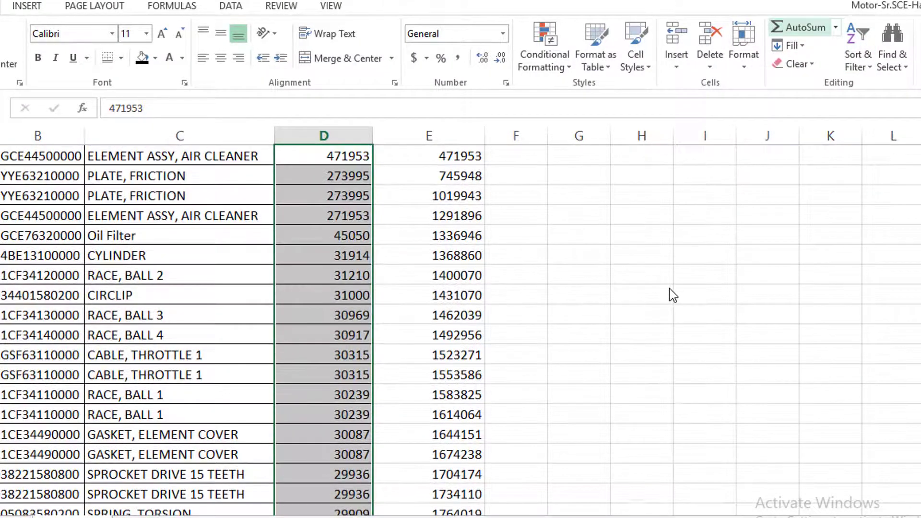
pyautogui.scroll(-20, 671, 288)
pyautogui.scroll(-5, 669, 288)
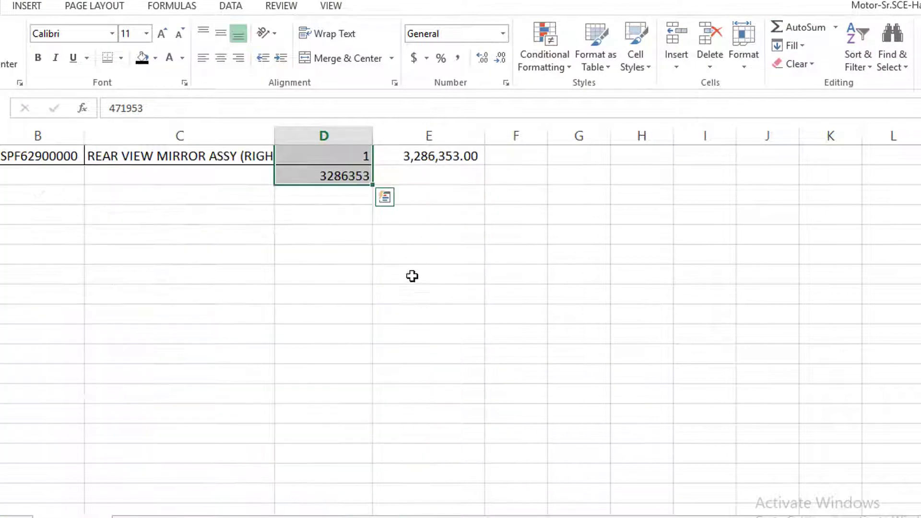
pyautogui.click(354, 178)
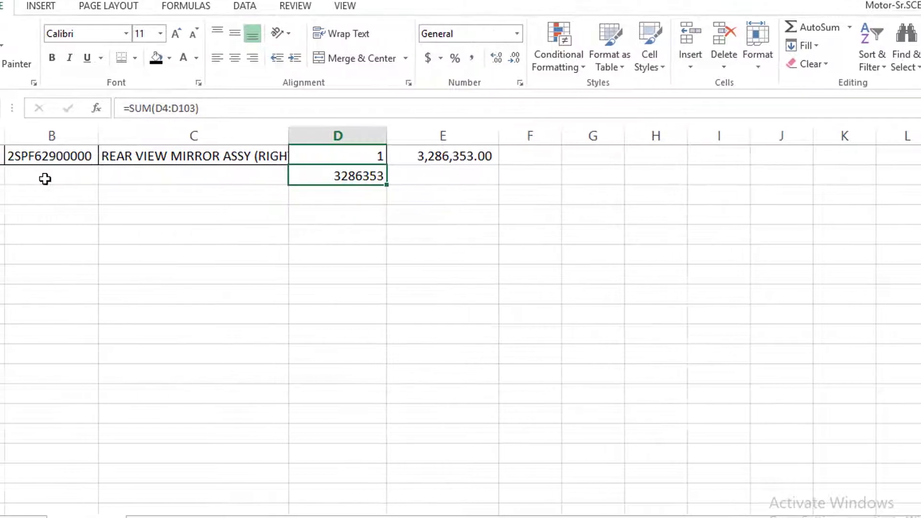
# - Label the total row "Total" in merged, centred cells A104:C104 and add borders around the cells of A104:D104
pyautogui.moveTo(0, 176); pyautogui.dragTo(180, 176)
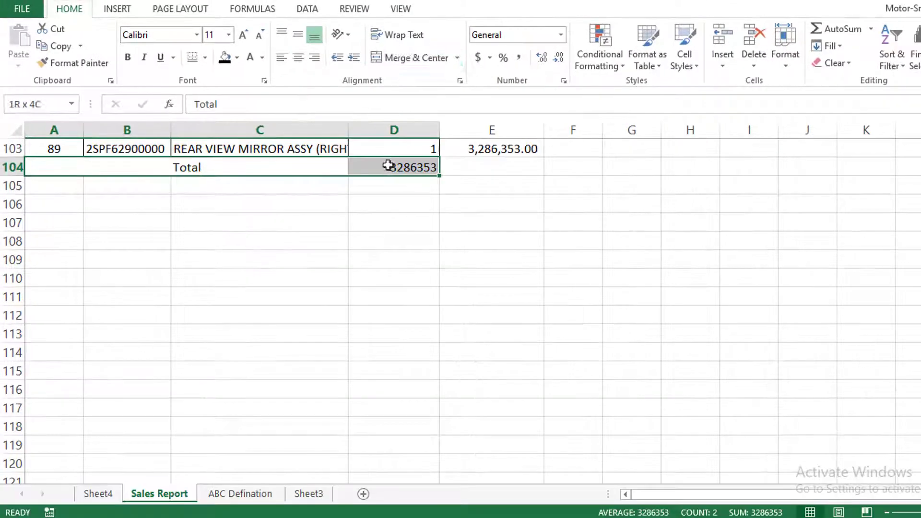
pyautogui.moveTo(388, 164); pyautogui.dragTo(387, 165)
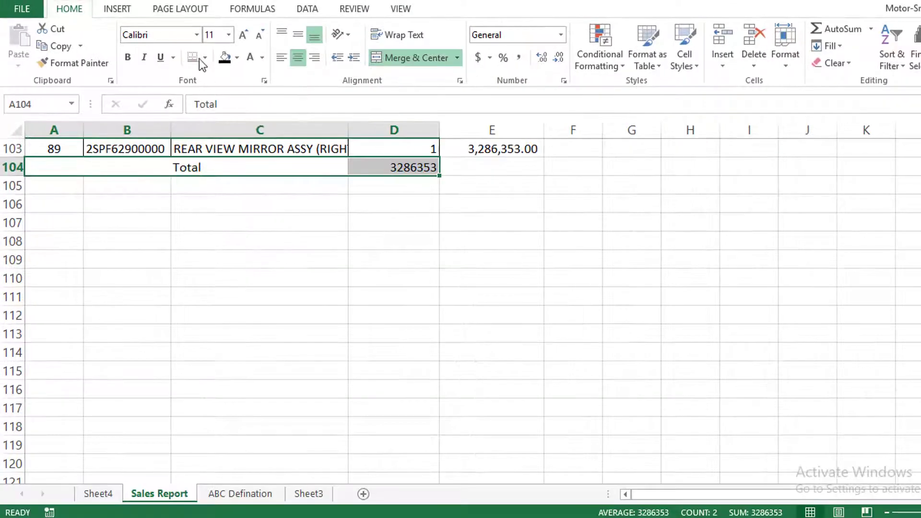
pyautogui.click(205, 58)
pyautogui.click(222, 184)
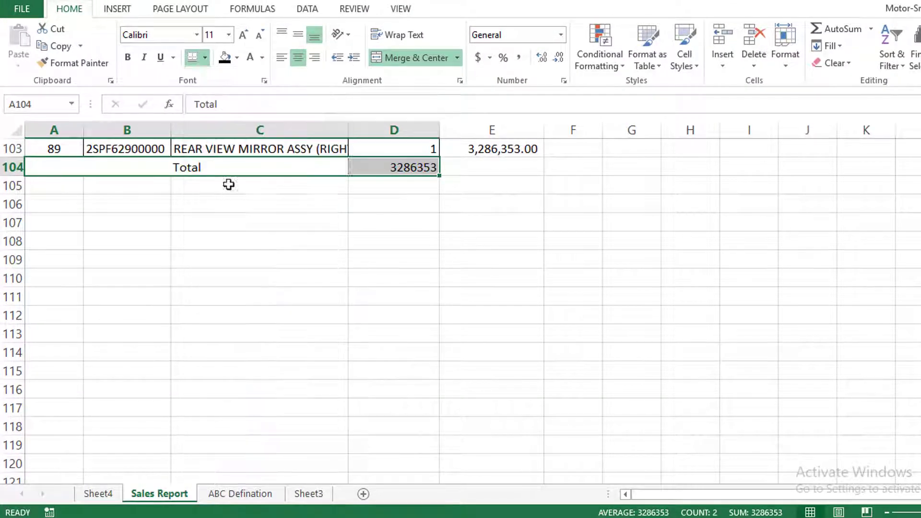
pyautogui.click(410, 263)
# - Add the heading "% Of Total Sales" in cell F3 and widen column F to fit it
pyautogui.scroll(5, 439, 221)
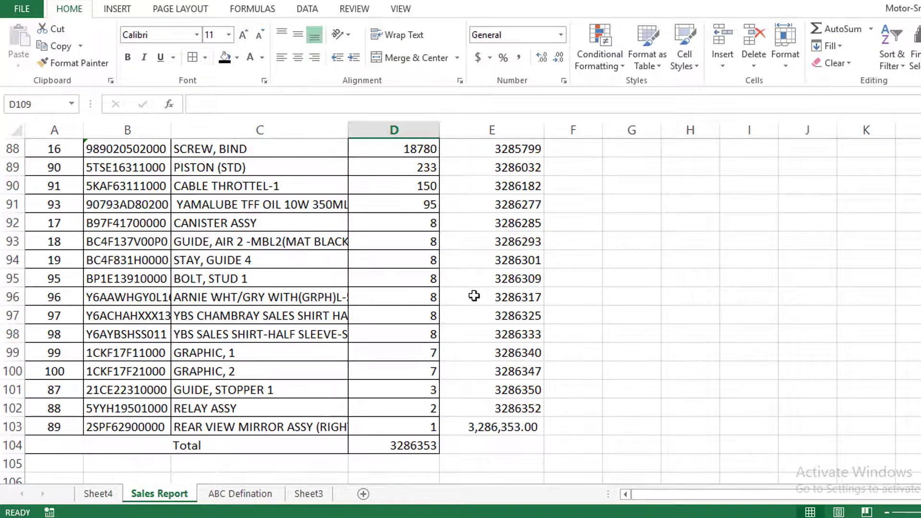
pyautogui.scroll(6, 501, 347)
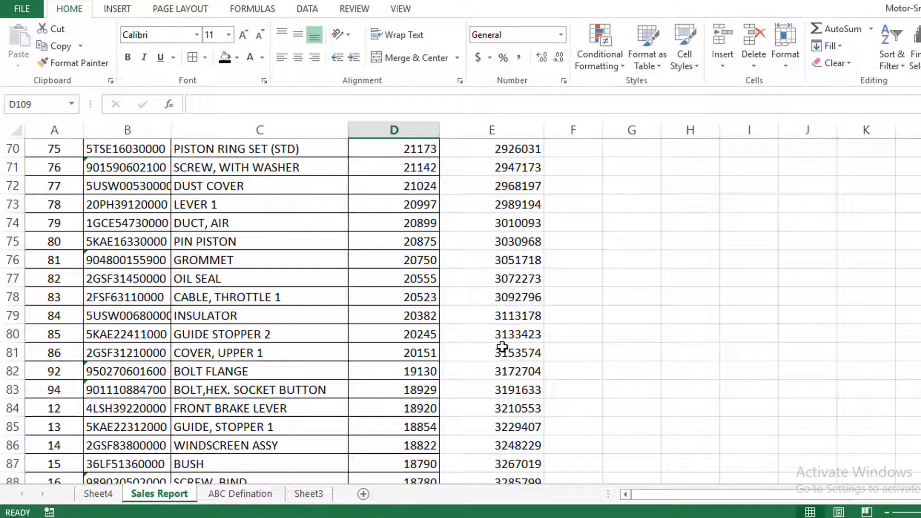
pyautogui.scroll(-9, 502, 347)
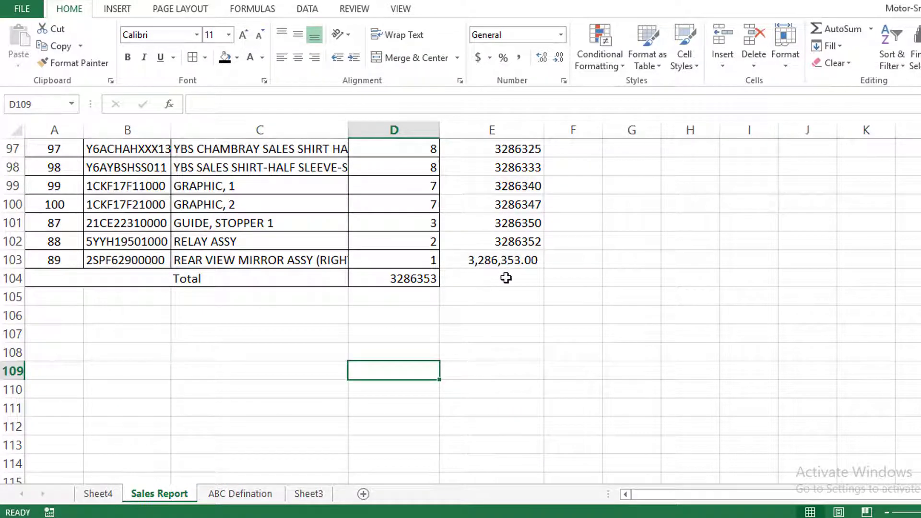
pyautogui.hotkey('ctrl', 'Home')
pyautogui.click(494, 188)
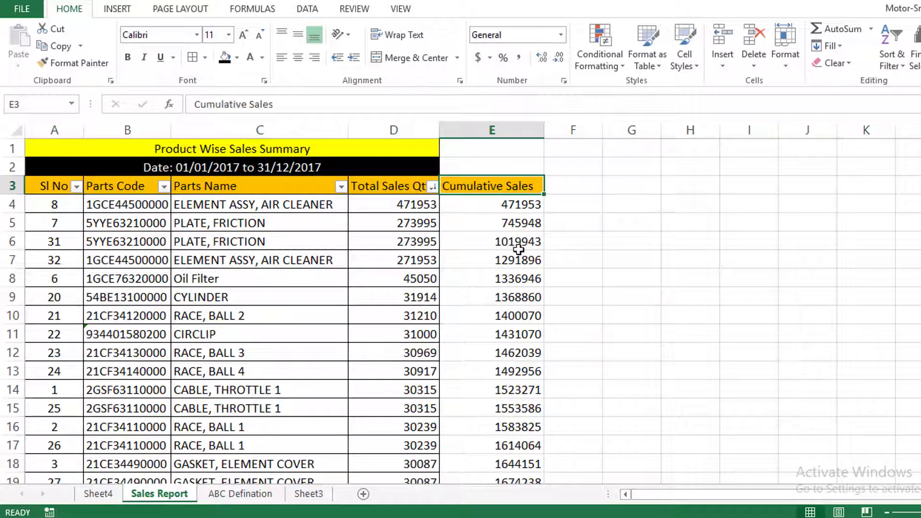
pyautogui.click(569, 187)
pyautogui.write('% Of Total Sales')
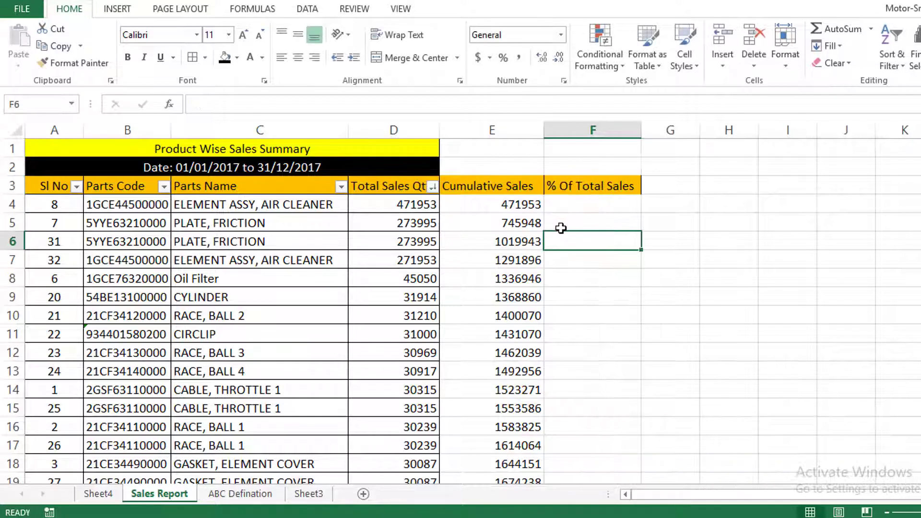
# - Enter the formula =E4/$D$104 in cell F4 to divide the cumulative sales by the fixed grand total
pyautogui.press('Up')
pyautogui.press('Up')
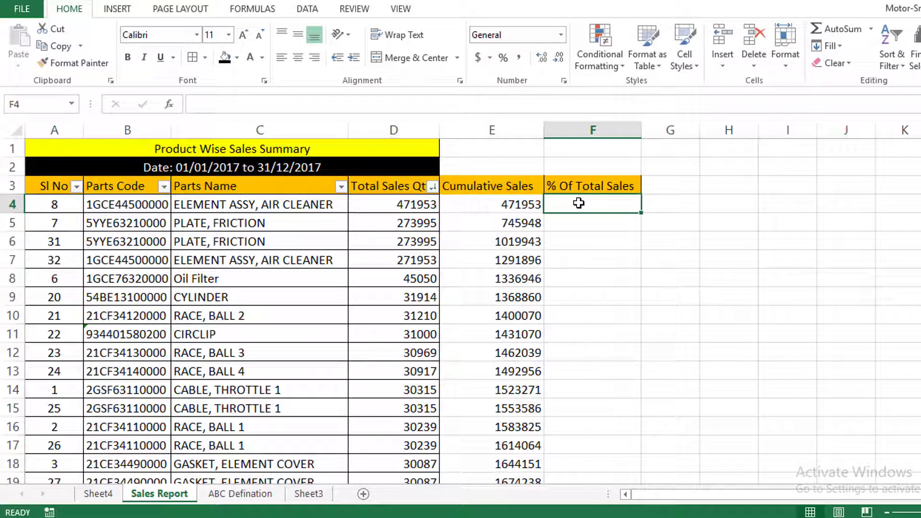
pyautogui.write('=')
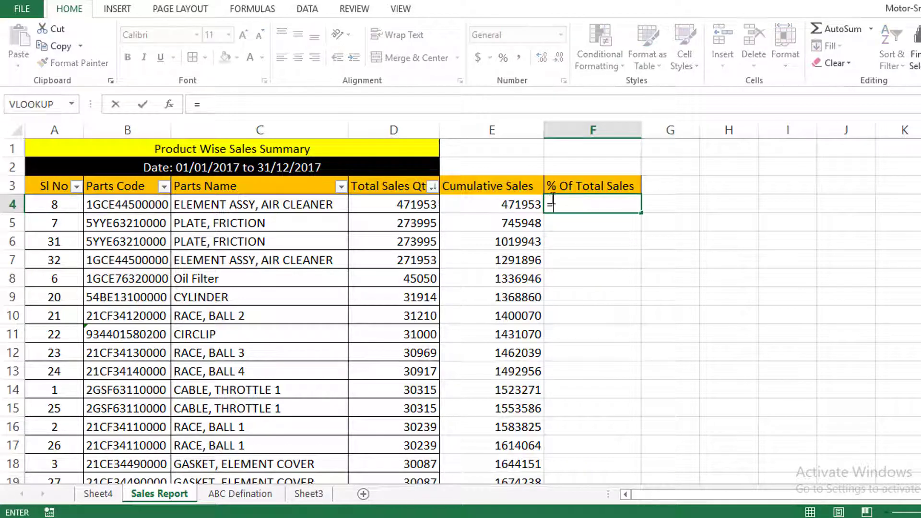
pyautogui.click(505, 204)
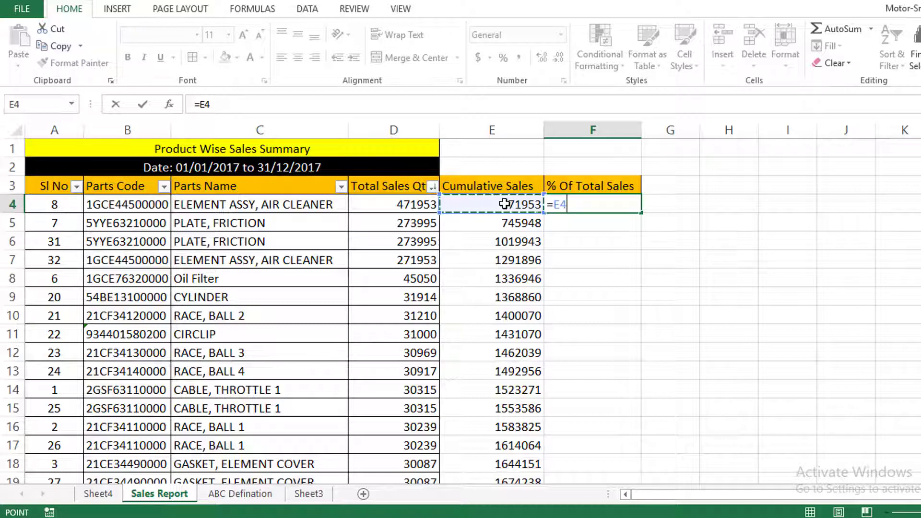
pyautogui.write('/')
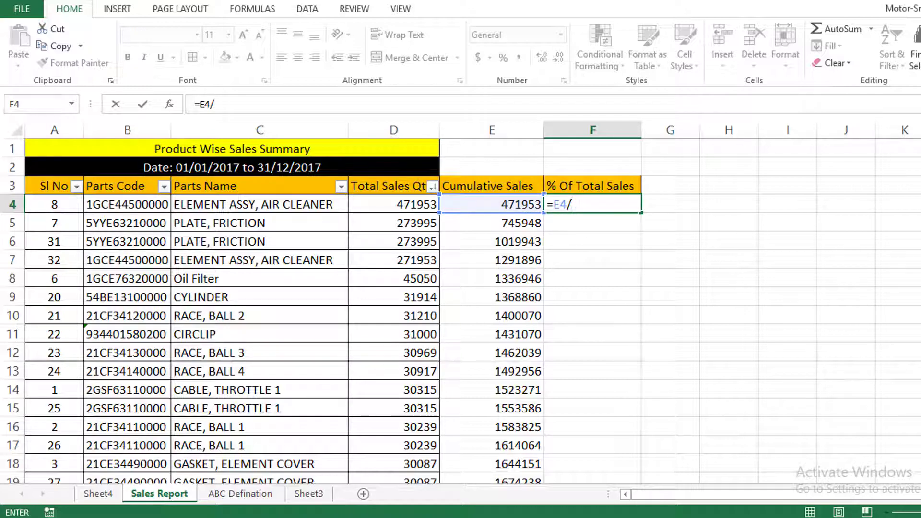
pyautogui.scroll(-20, 460, 307)
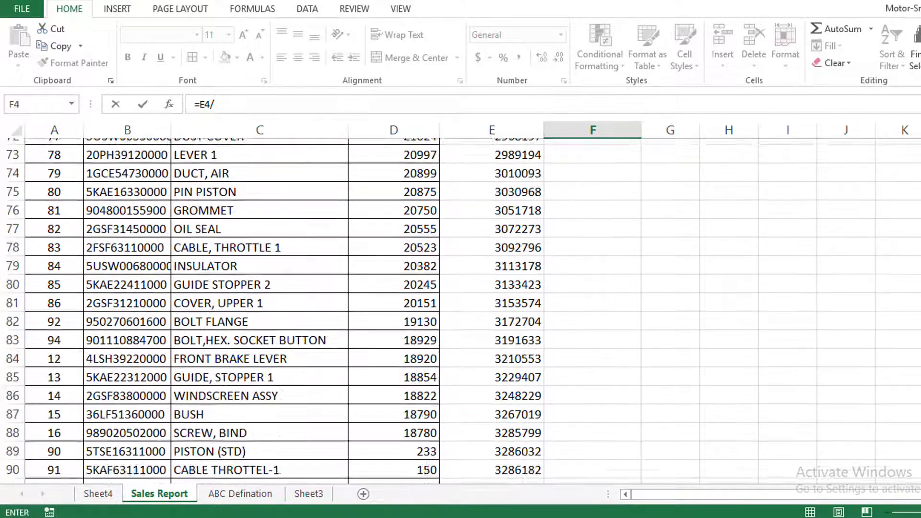
pyautogui.scroll(-1, 460, 307)
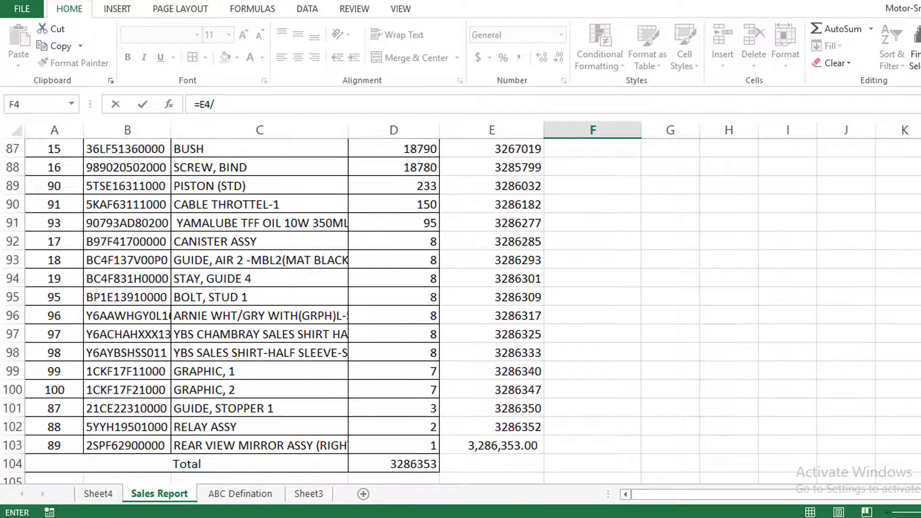
pyautogui.click(420, 463)
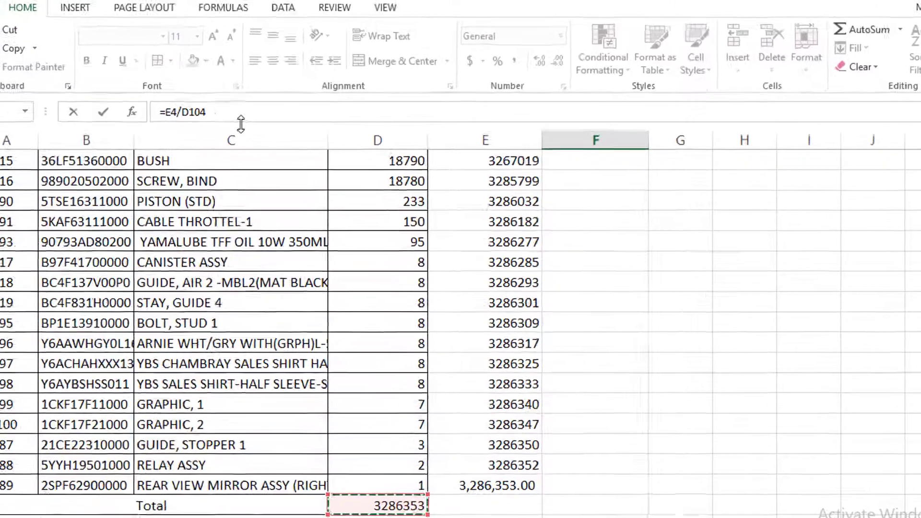
pyautogui.press('F4')
pyautogui.press('Return')
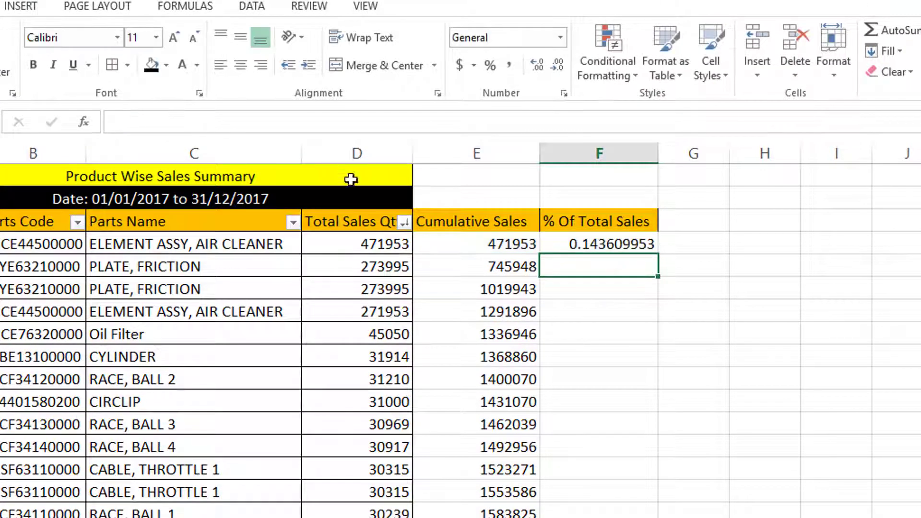
# - Format cell F4 as a percentage and fill its formula down the % Of Total Sales column through the parts list
pyautogui.click(603, 246)
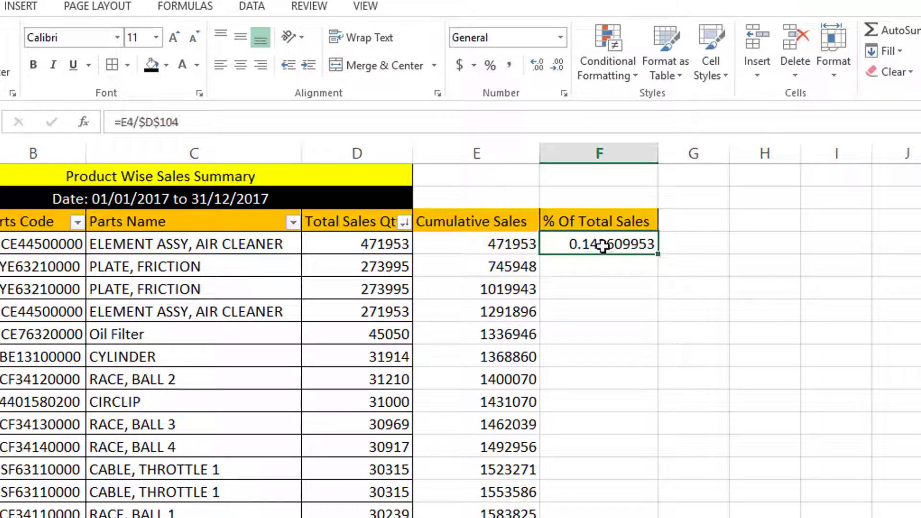
pyautogui.click(489, 65)
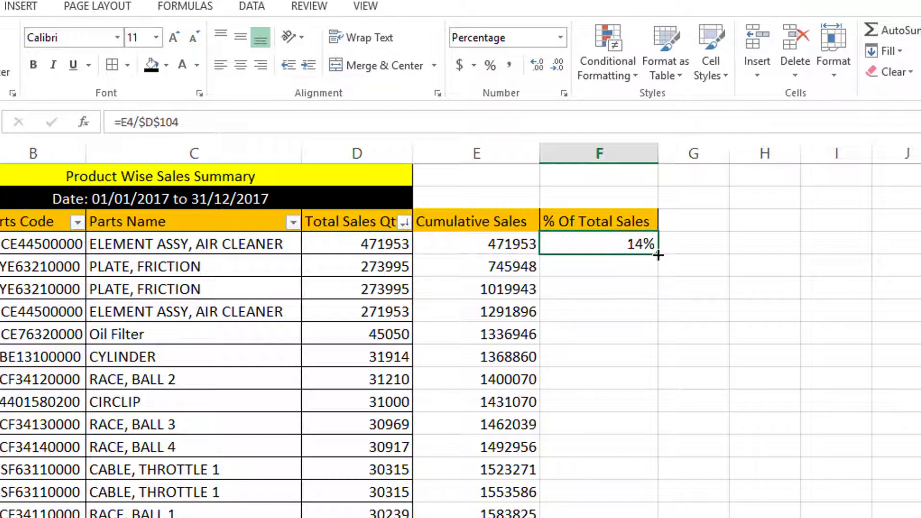
pyautogui.moveTo(658, 255); pyautogui.dragTo(623, 411)
pyautogui.scroll(4, 623, 475)
pyautogui.scroll(20, 622, 475)
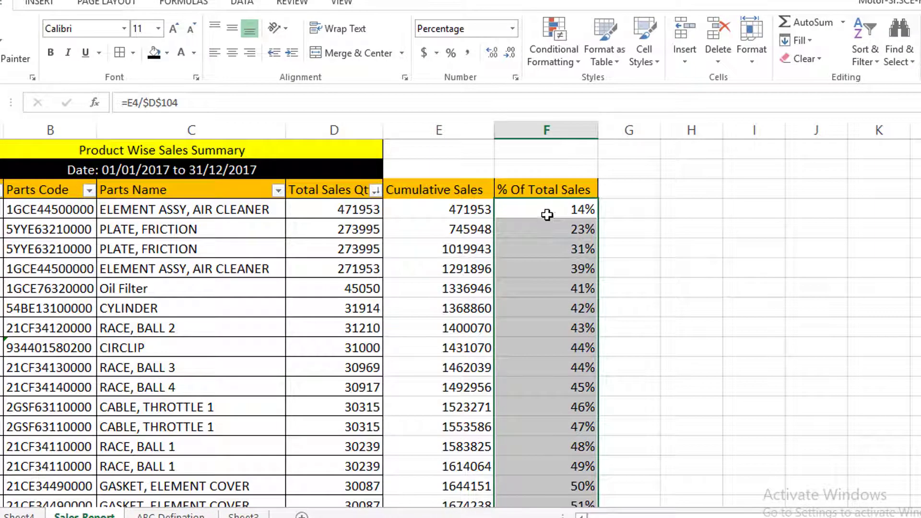
# - Examine the cumulative percentages from the first part down to the rows around the 80% mark
pyautogui.click(186, 209)
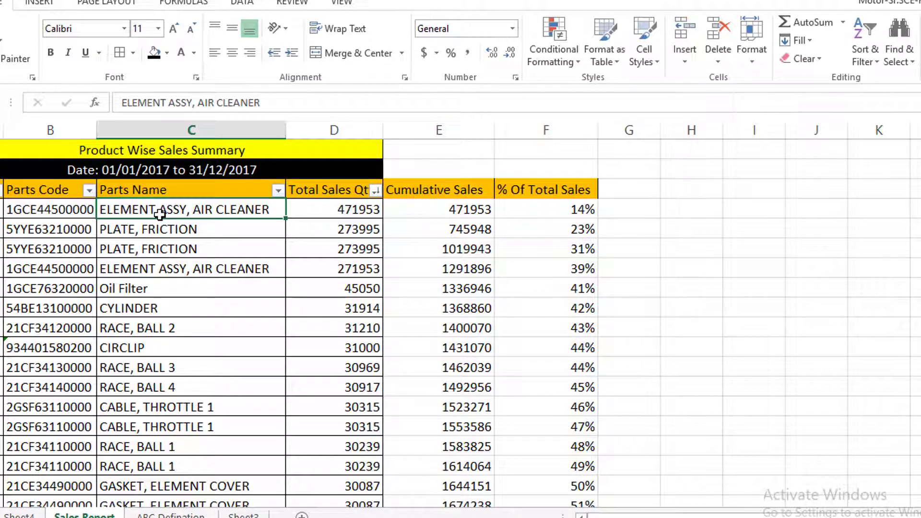
pyautogui.click(569, 212)
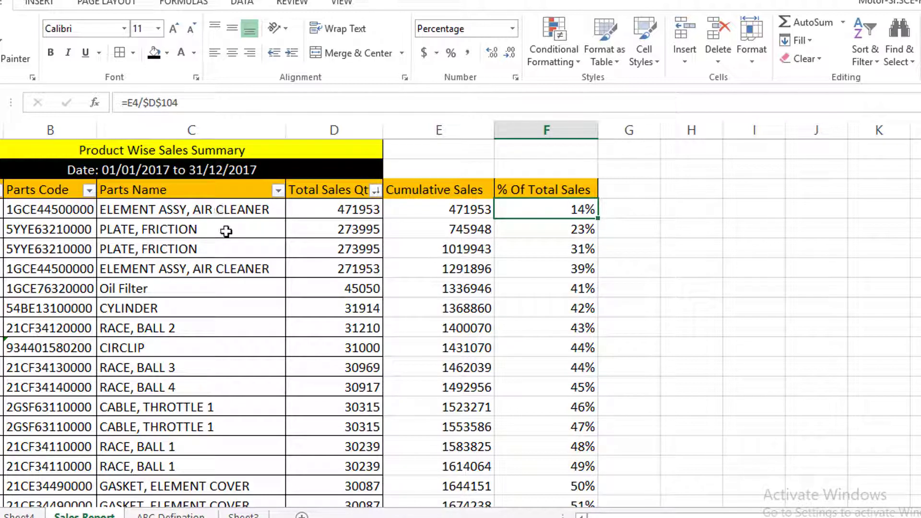
pyautogui.click(560, 233)
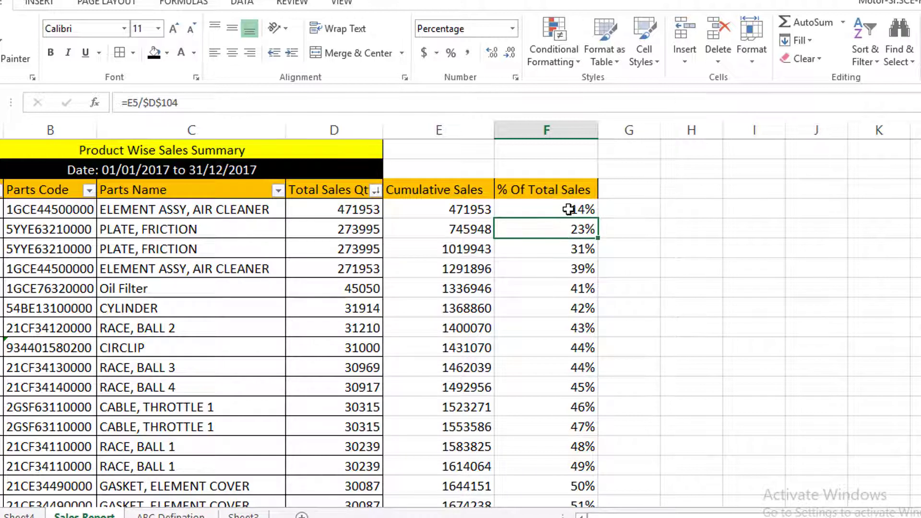
pyautogui.scroll(-1, 569, 351)
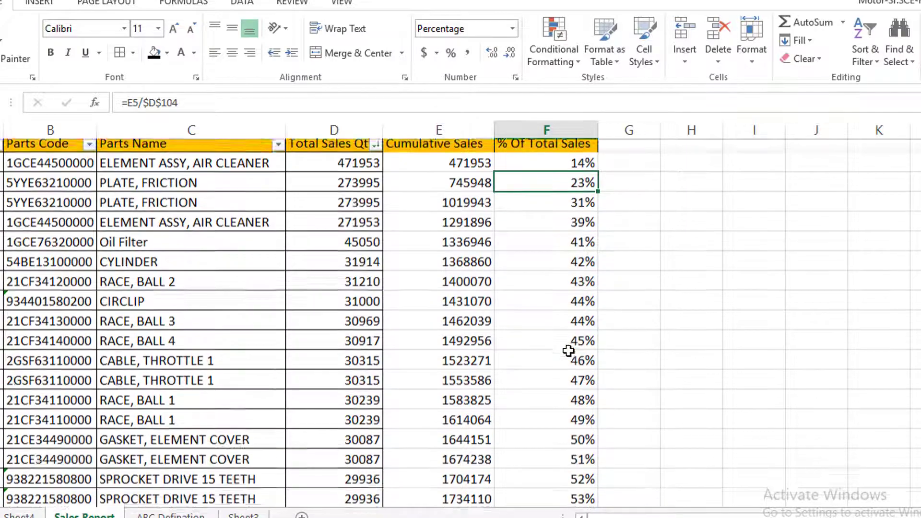
pyautogui.scroll(1, 360, 345)
pyautogui.scroll(-8, 534, 354)
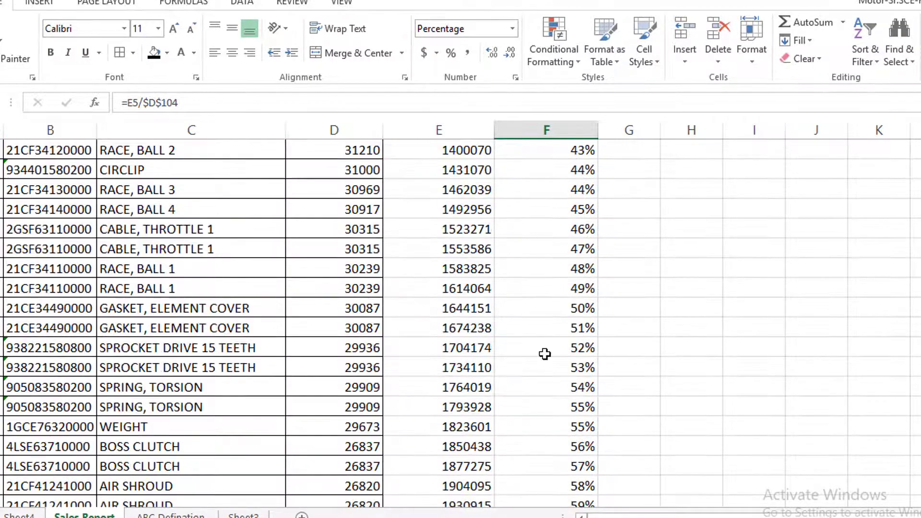
pyautogui.scroll(-6, 546, 357)
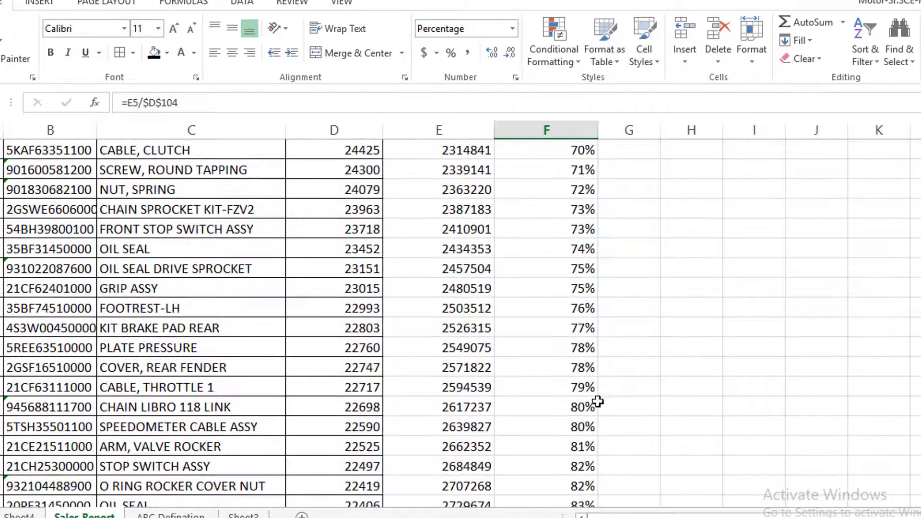
pyautogui.click(581, 406)
pyautogui.click(574, 428)
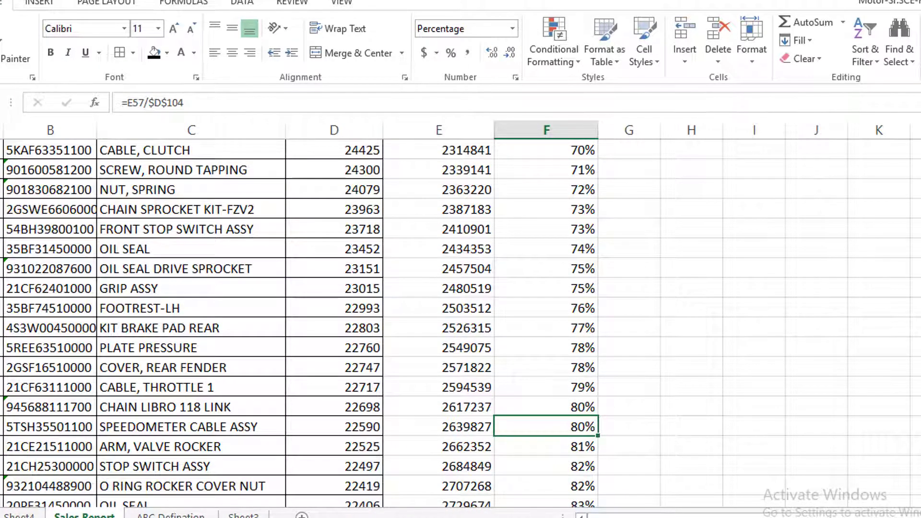
# - Shade the part rows from the first part through the last 80% row light green, including the columns up to % Of Total Sales
pyautogui.moveTo(573, 428); pyautogui.dragTo(553, 210)
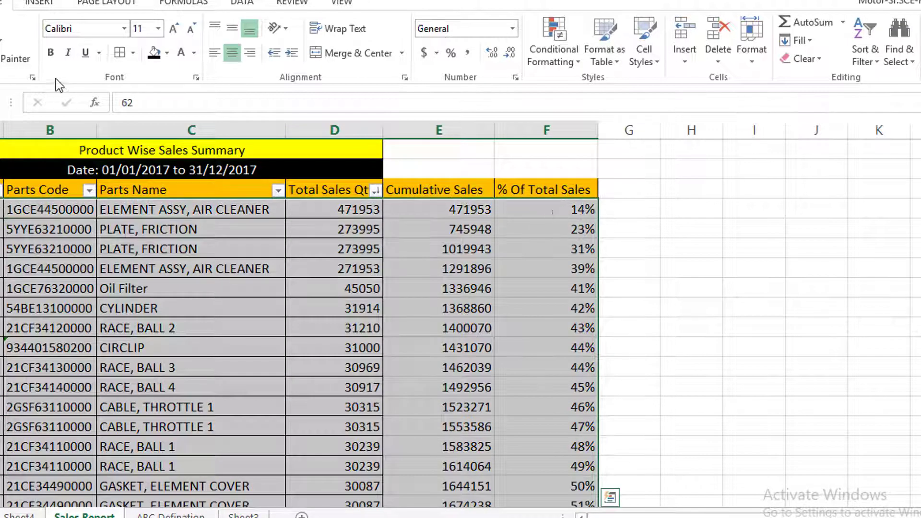
pyautogui.click(167, 54)
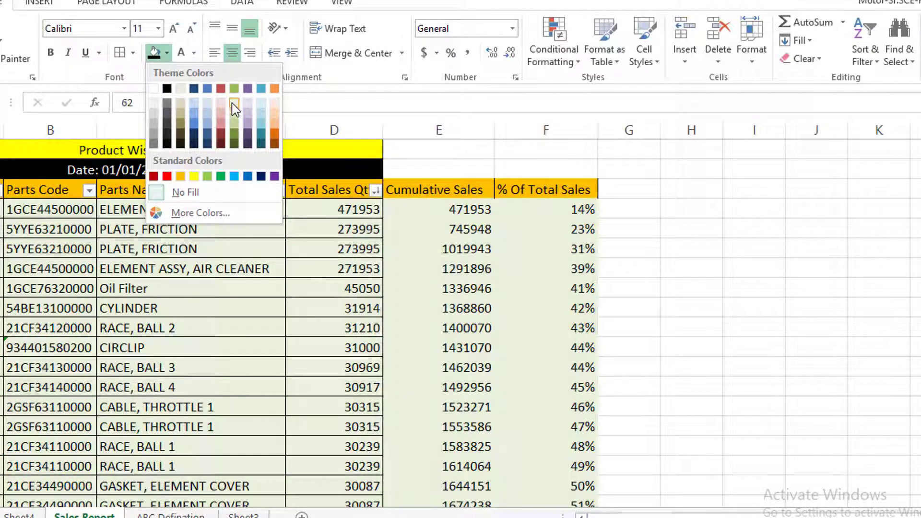
pyautogui.click(234, 104)
pyautogui.scroll(-17, 346, 335)
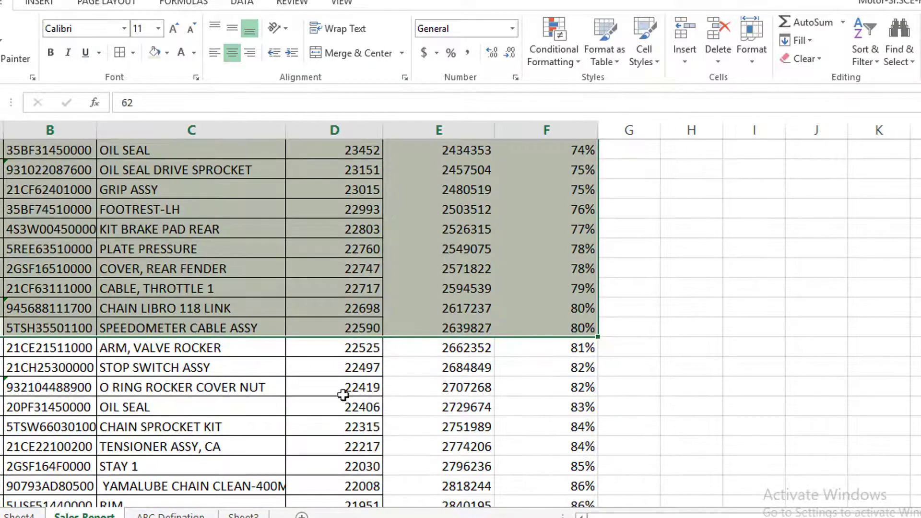
pyautogui.click(348, 408)
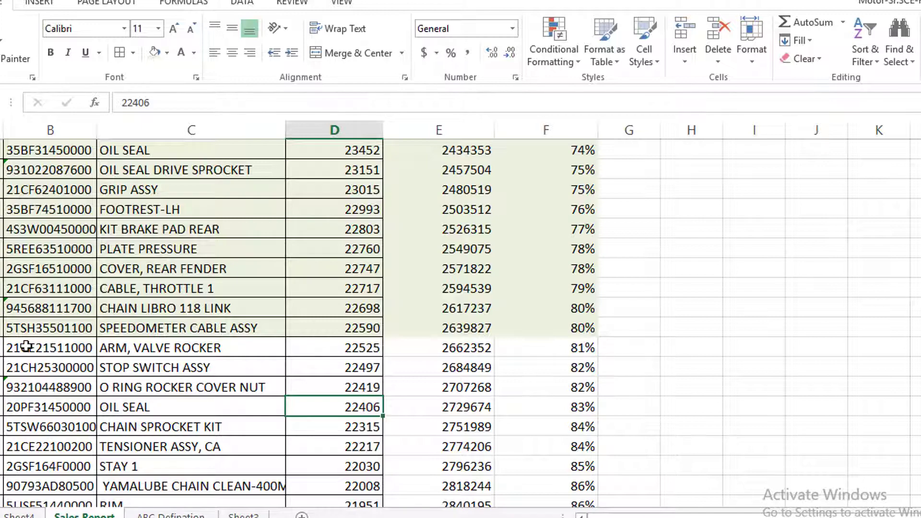
# - Shade the part rows from 81% through 95% of total sales light orange, up to column F
pyautogui.moveTo(26, 346); pyautogui.dragTo(572, 391)
pyautogui.click(167, 52)
pyautogui.click(180, 110)
pyautogui.scroll(7, 391, 272)
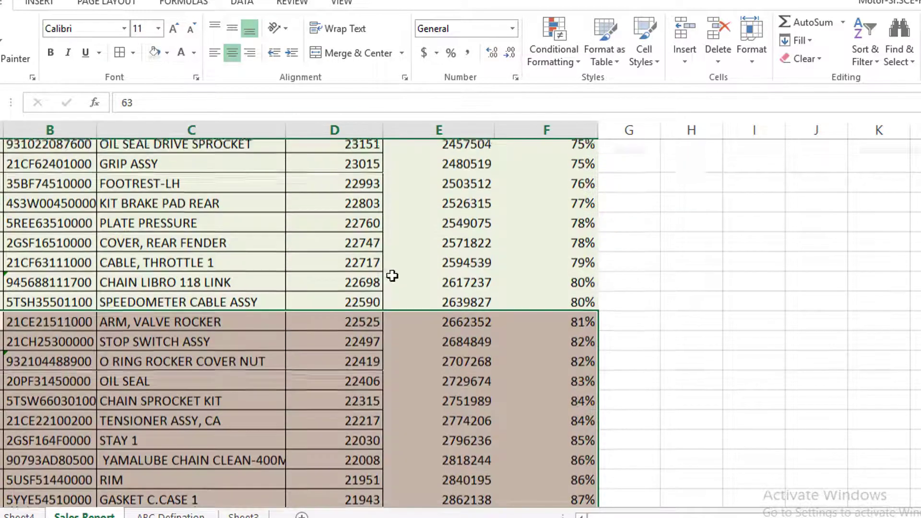
# - Shade the remaining part rows, from 96% through 100% of total sales, light blue up to column F
pyautogui.scroll(-9, 399, 309)
pyautogui.click(349, 383)
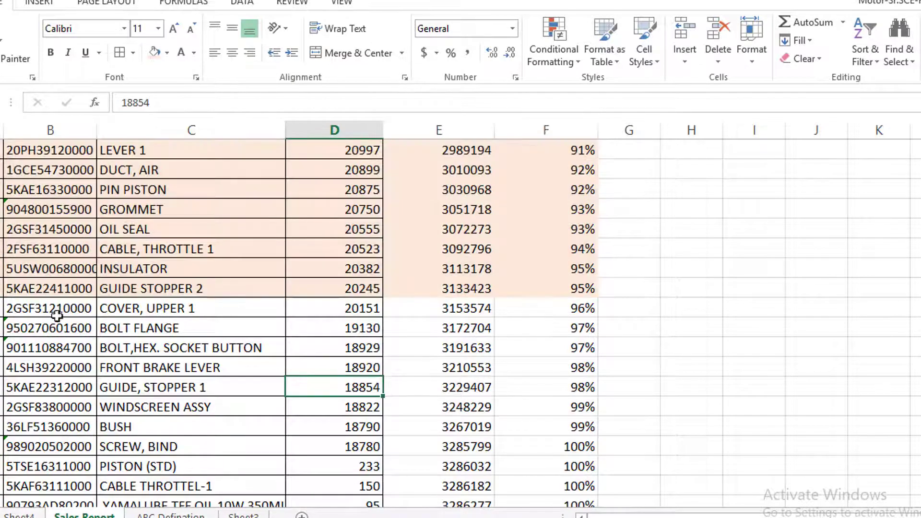
pyautogui.moveTo(3, 308); pyautogui.dragTo(565, 441)
pyautogui.scroll(20, 340, 313)
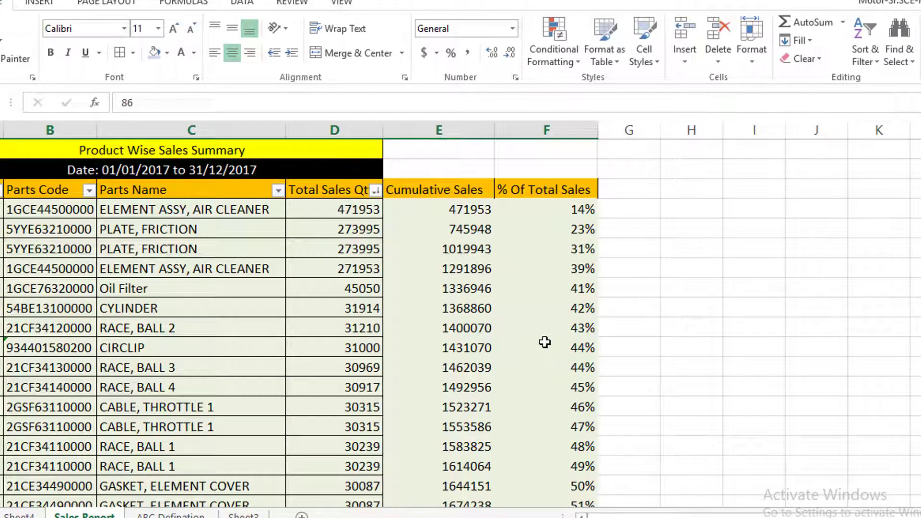
# - Examine the three colour-shaded percentage bands and the parts codes that belong to each one
pyautogui.scroll(-1, 545, 342)
pyautogui.scroll(-4, 544, 342)
pyautogui.scroll(4, 541, 342)
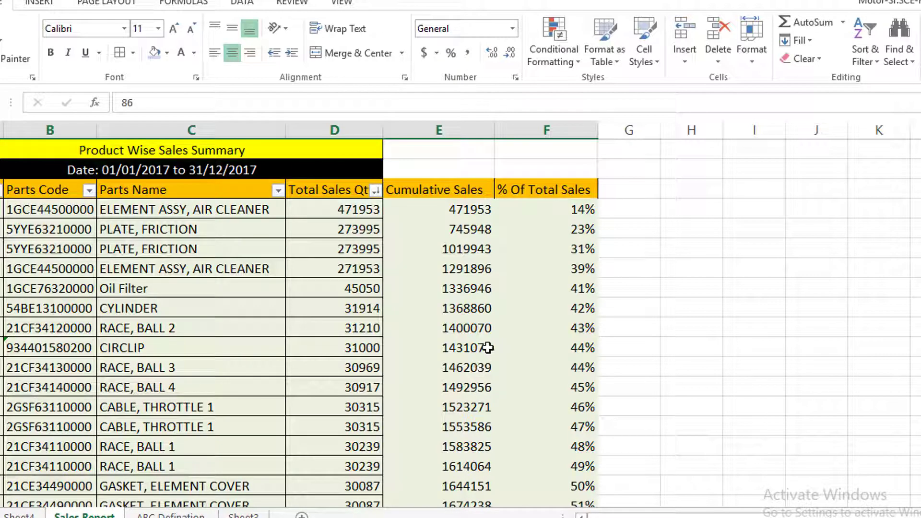
pyautogui.scroll(-8, 520, 305)
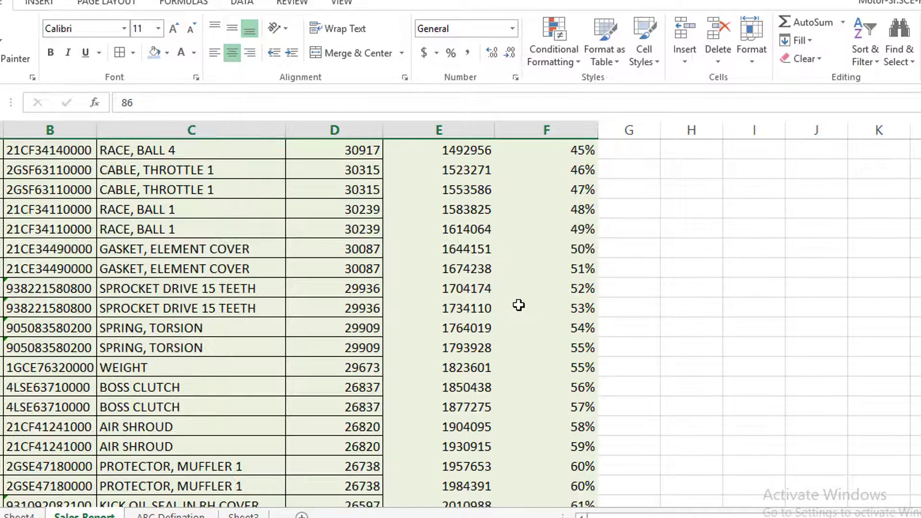
pyautogui.scroll(-9, 518, 305)
pyautogui.scroll(1, 520, 325)
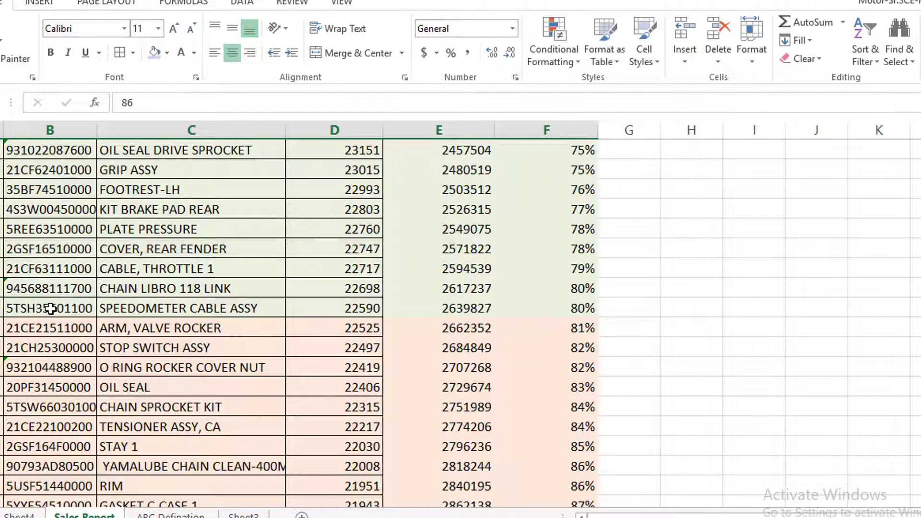
pyautogui.moveTo(50, 307); pyautogui.dragTo(42, 215)
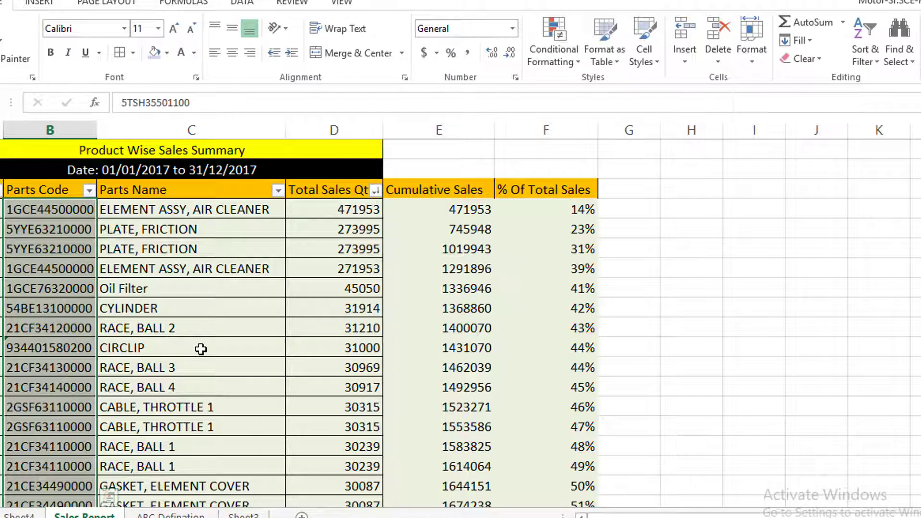
pyautogui.scroll(-12, 203, 349)
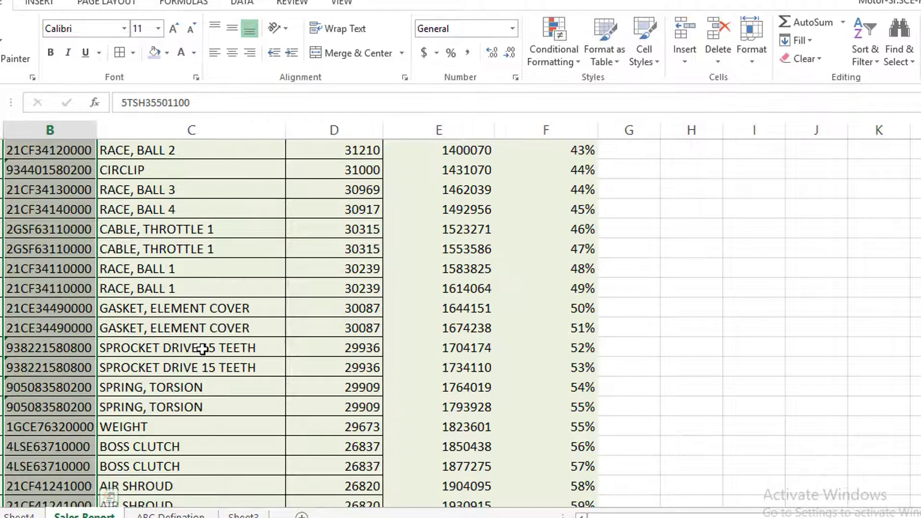
pyautogui.scroll(-5, 202, 349)
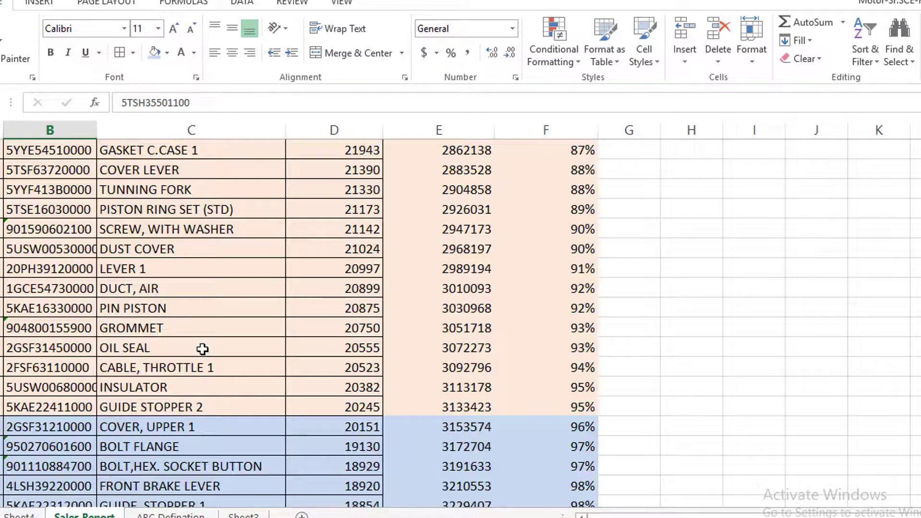
pyautogui.scroll(20, 201, 349)
pyautogui.scroll(2, 260, 426)
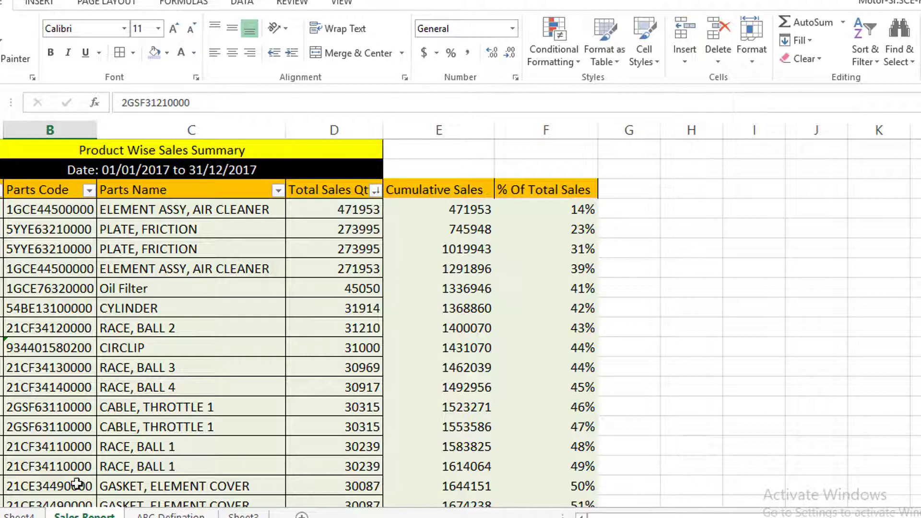
# - Check the category thresholds and the required IF function on the ABC Defination sheet
pyautogui.click(170, 515)
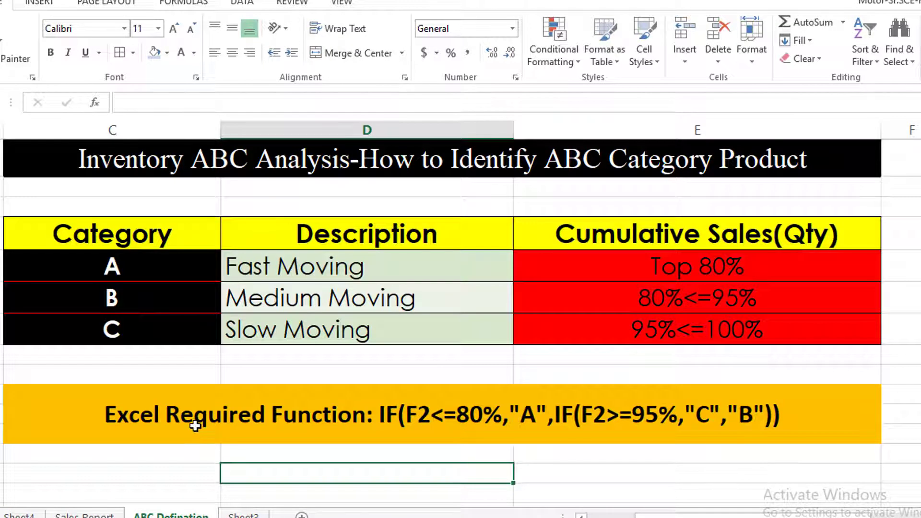
pyautogui.click(416, 422)
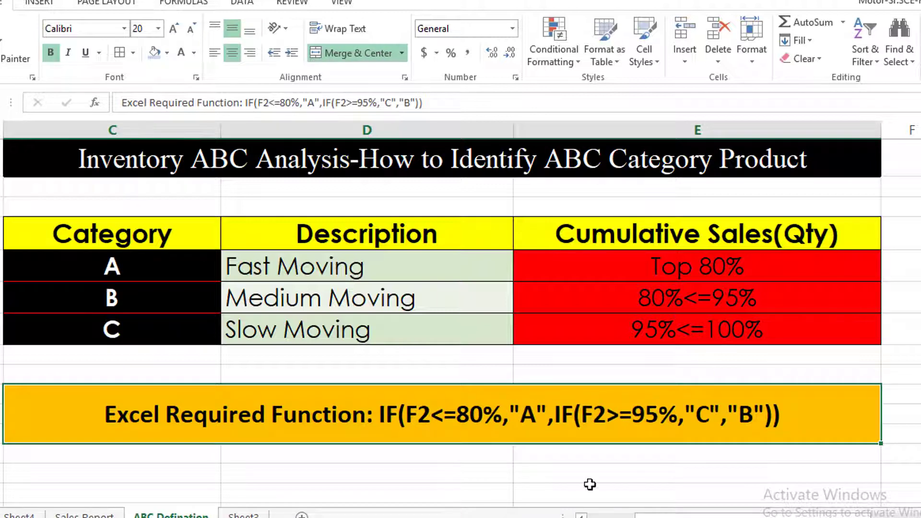
# - Add the heading "ABC" in cell G3 of the Sales Report sheet and widen column G
pyautogui.click(85, 515)
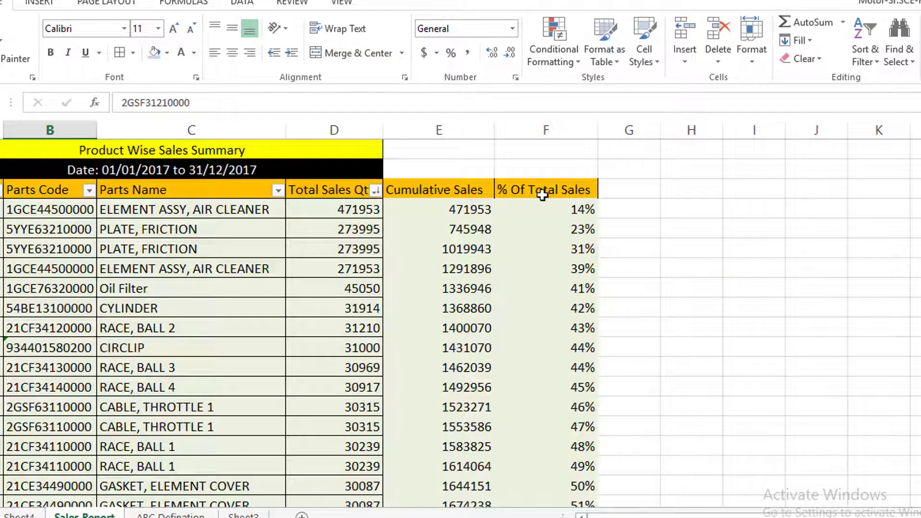
pyautogui.click(633, 182)
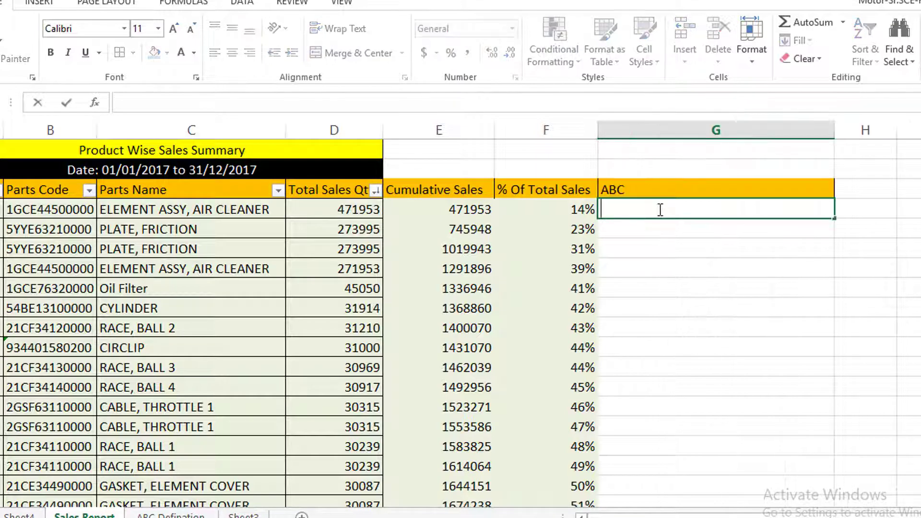
# - Begin an IF formula in cell G4 that returns "A" when F4<=80%
pyautogui.write('=')
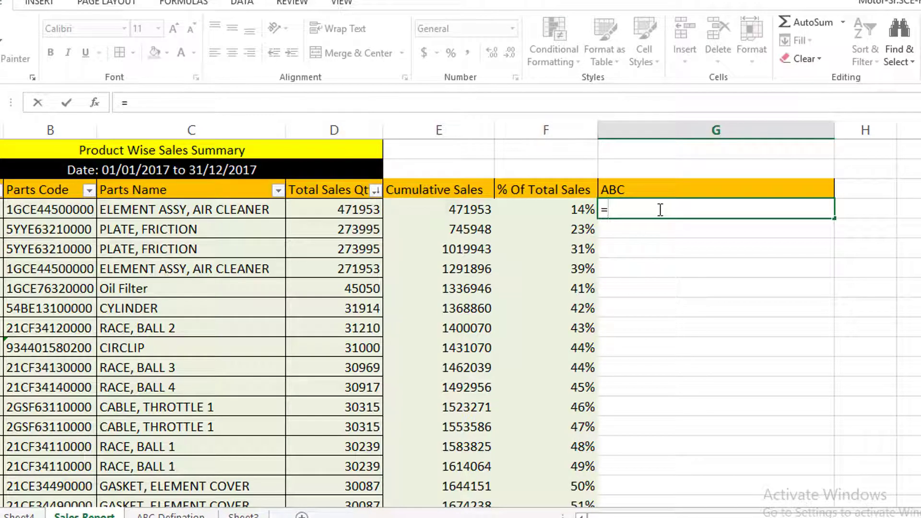
pyautogui.write('if')
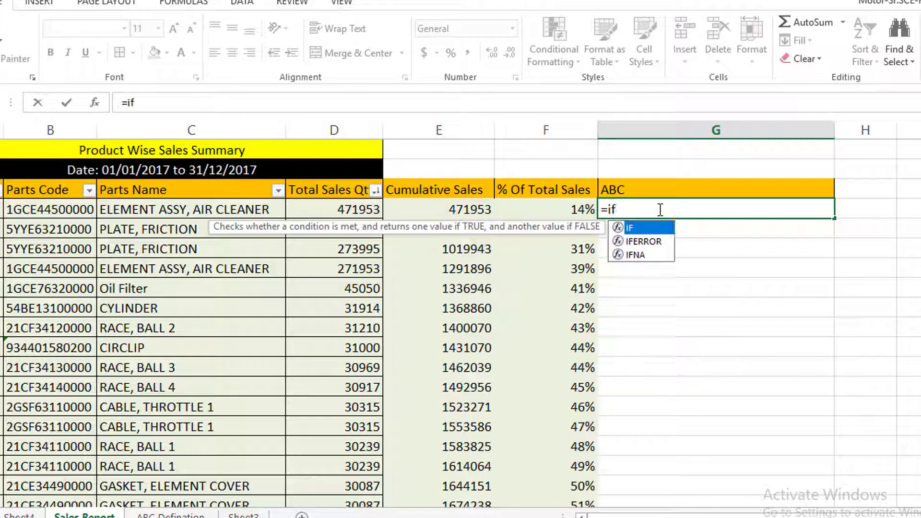
pyautogui.doubleClick(658, 228)
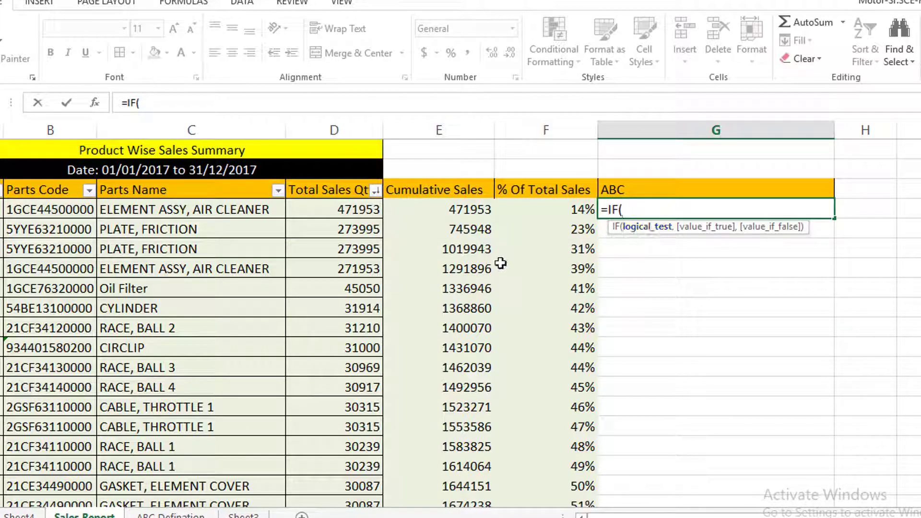
pyautogui.click(546, 210)
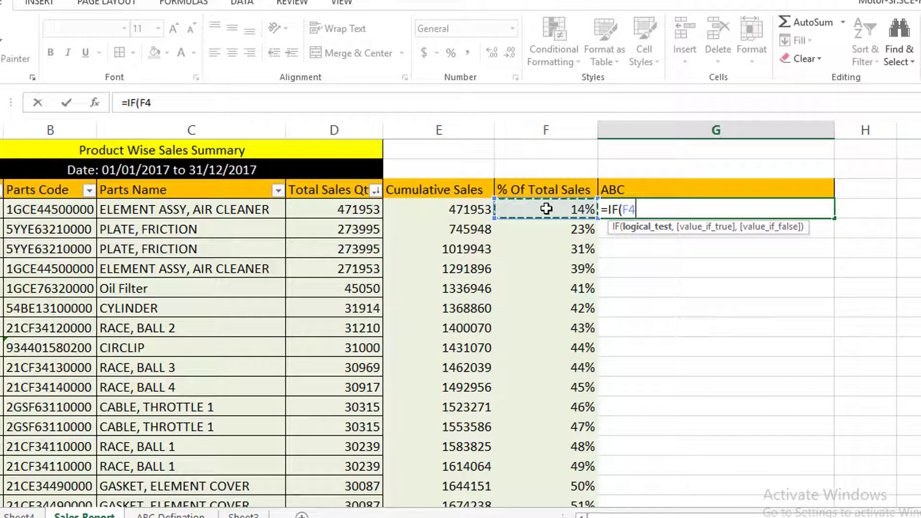
pyautogui.write('<')
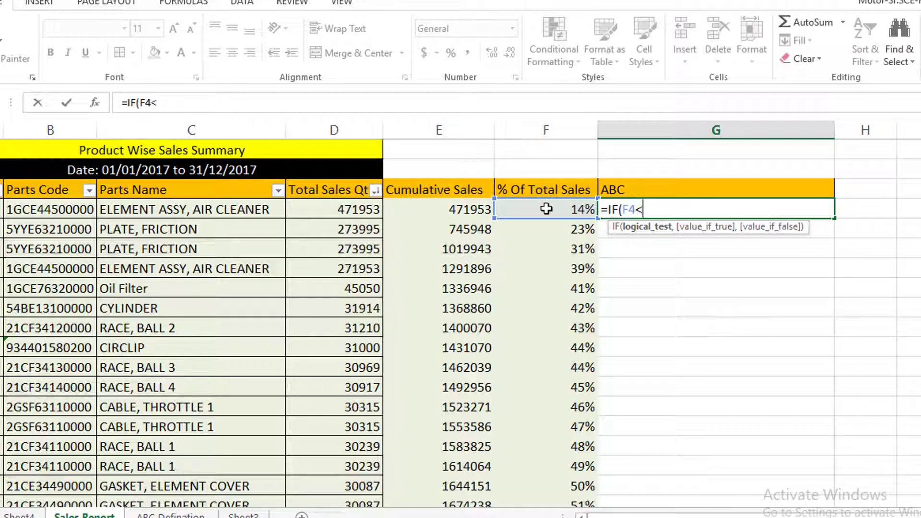
pyautogui.write('=80%')
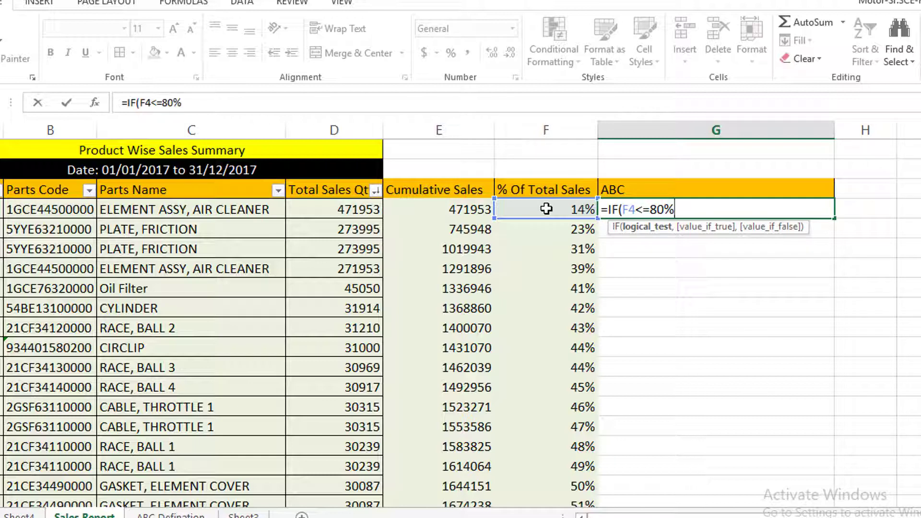
pyautogui.write(',')
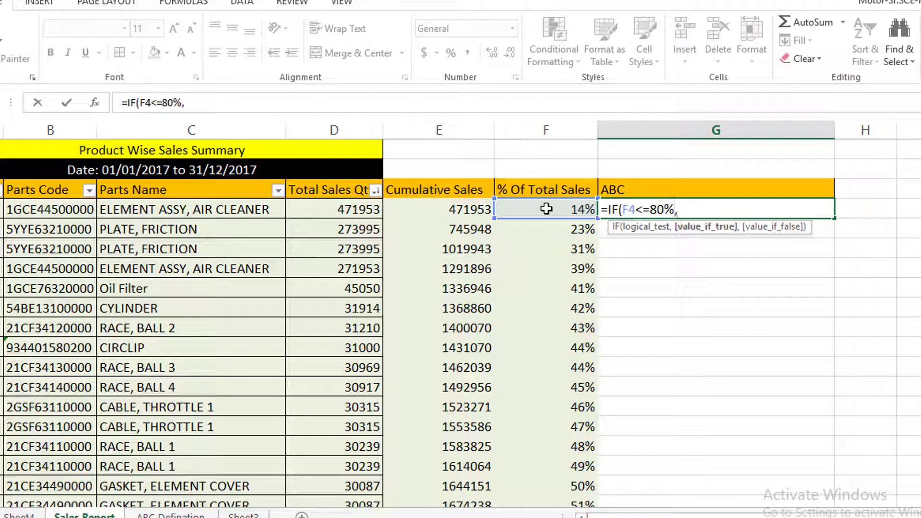
pyautogui.write('A')
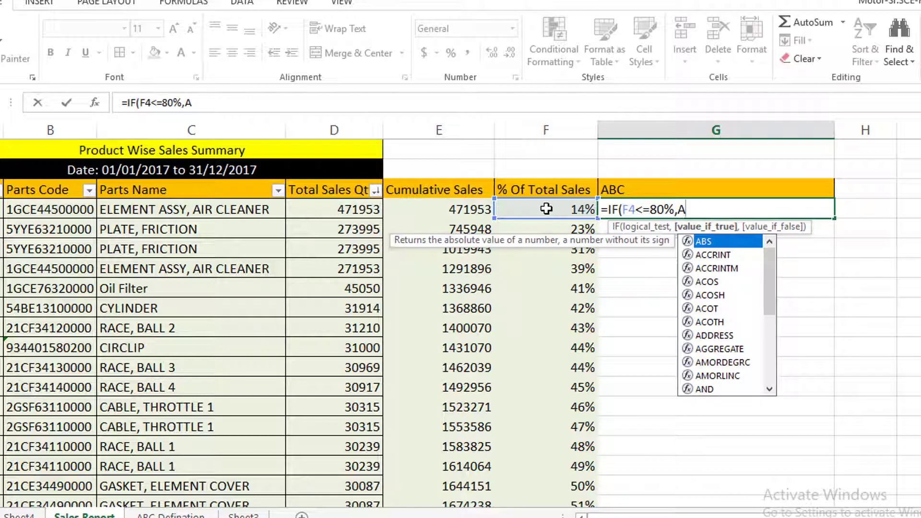
pyautogui.write('"')
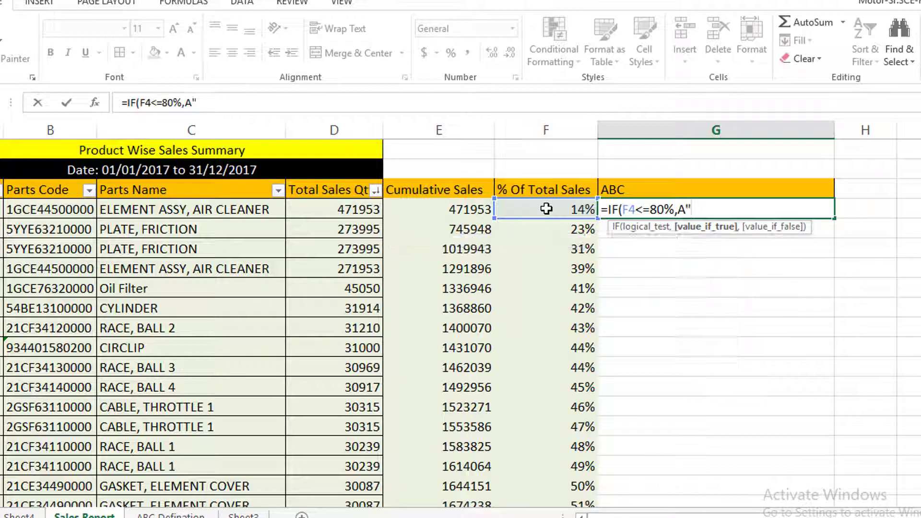
pyautogui.click(680, 210)
pyautogui.write('"')
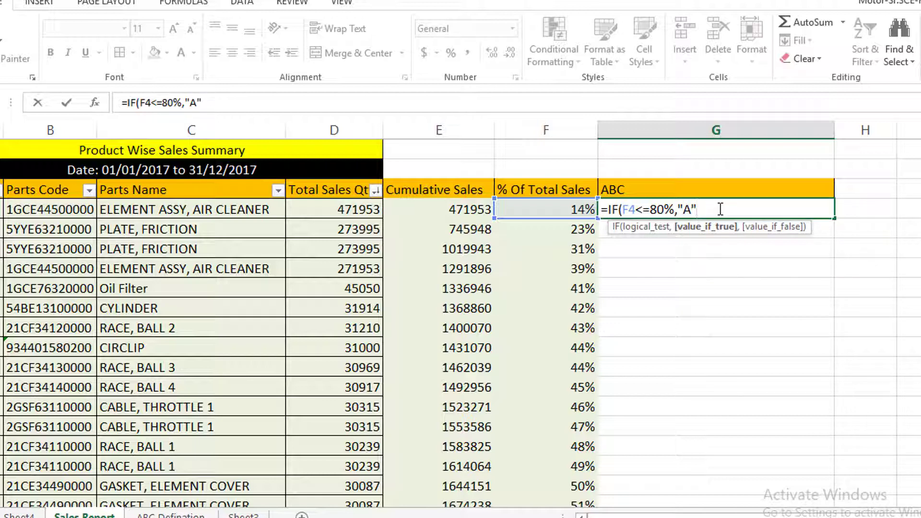
# - Nest a second IF in the G4 formula that returns "C" when F4>=95%
pyautogui.write(',')
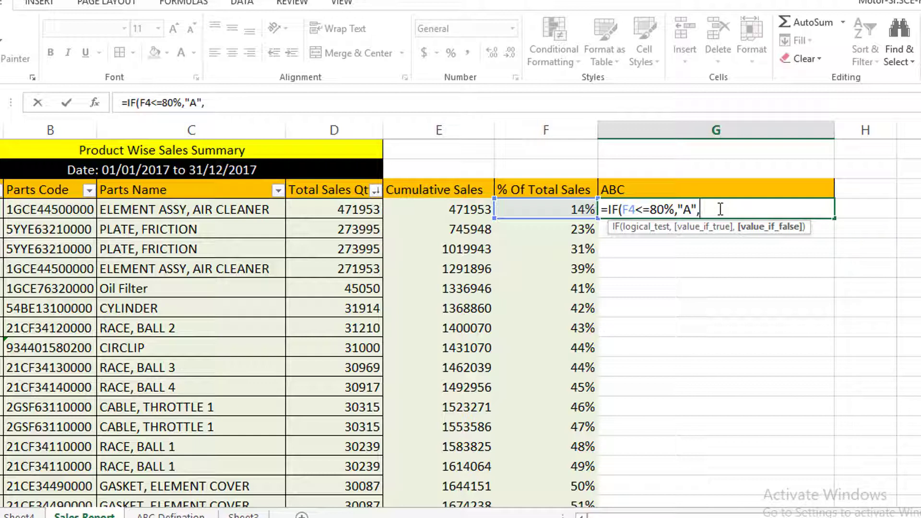
pyautogui.write('if')
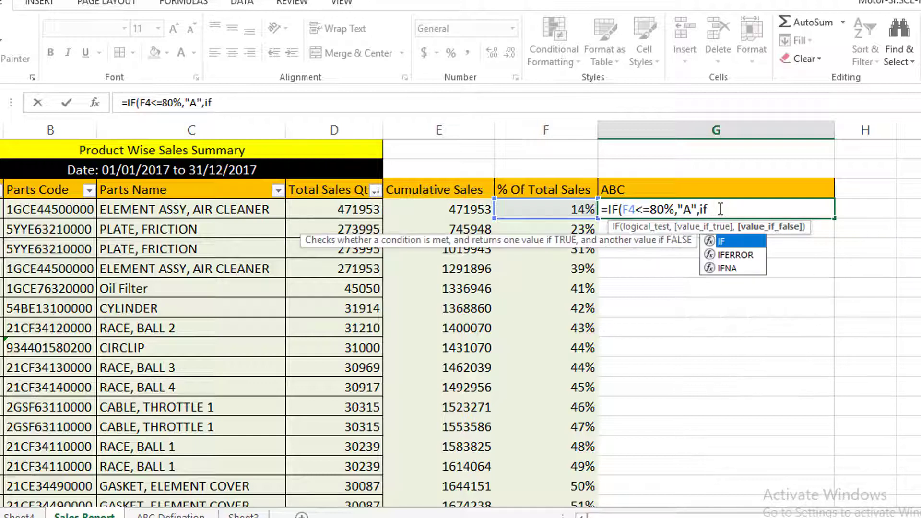
pyautogui.press('Tab')
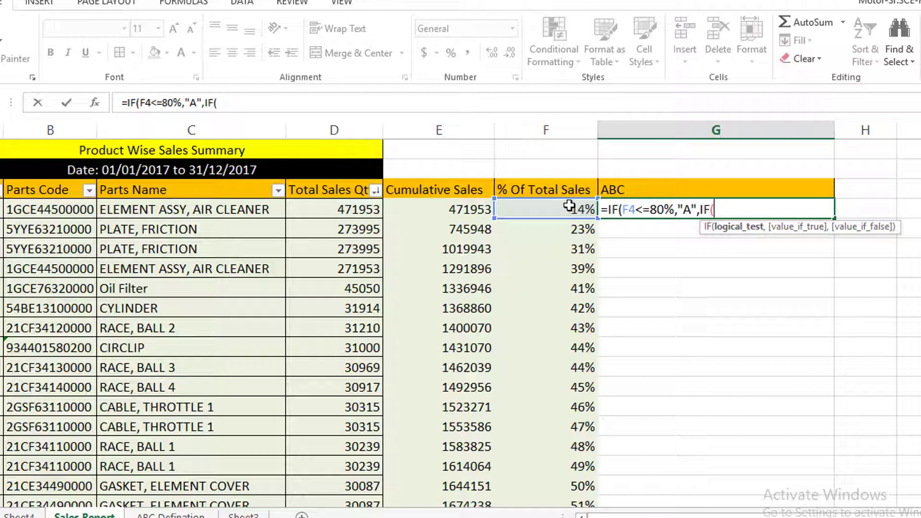
pyautogui.click(569, 205)
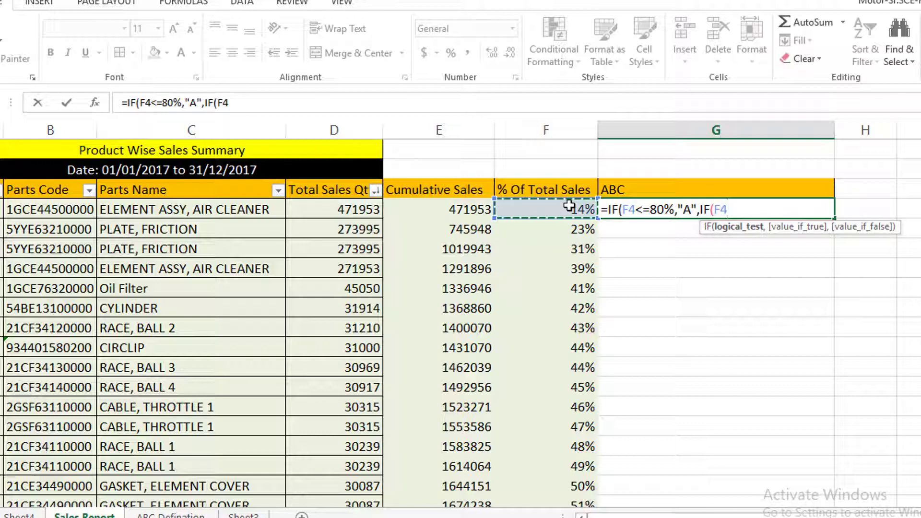
pyautogui.write('>')
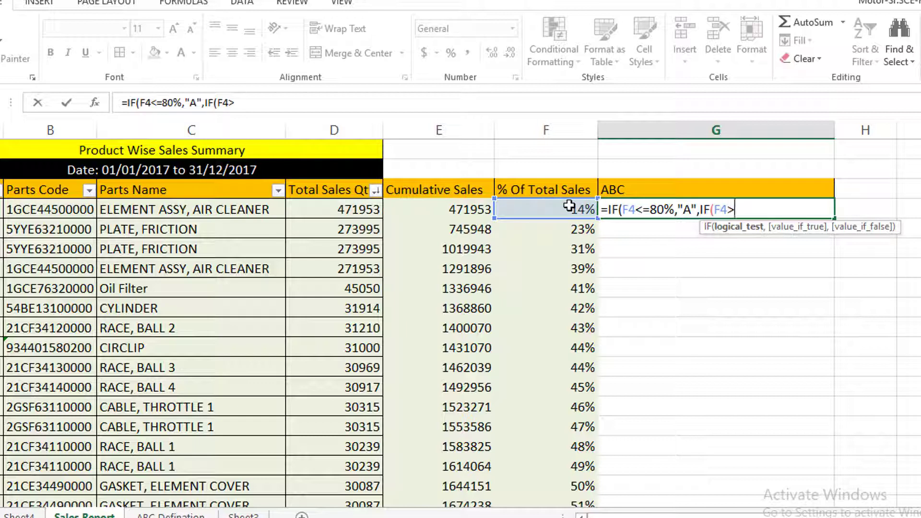
pyautogui.write('=95%')
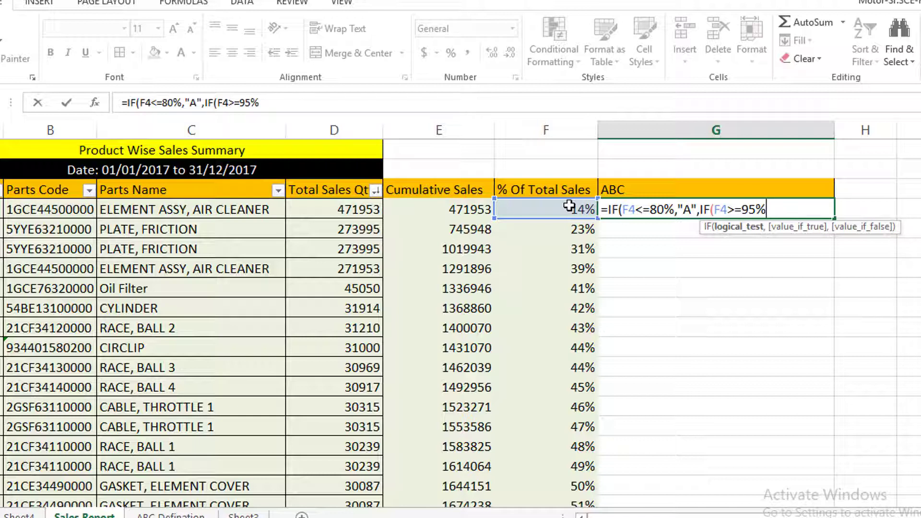
pyautogui.write(',')
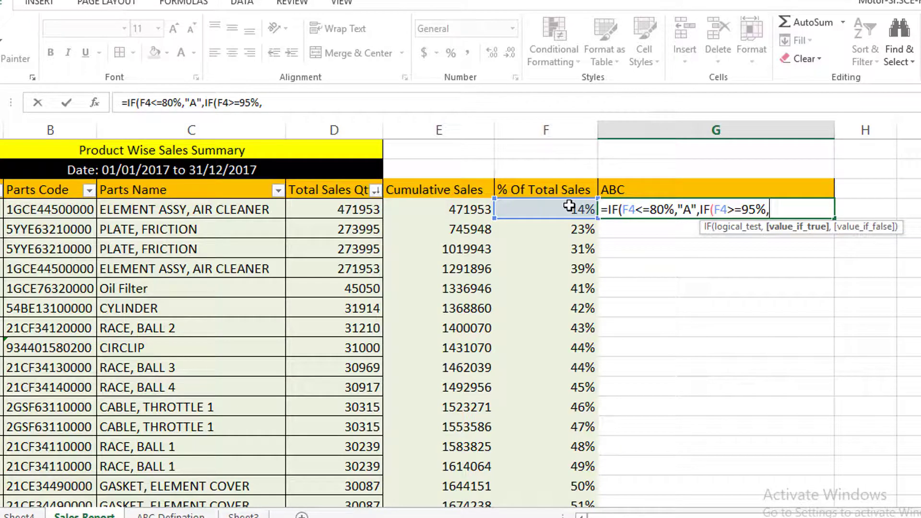
pyautogui.write('C')
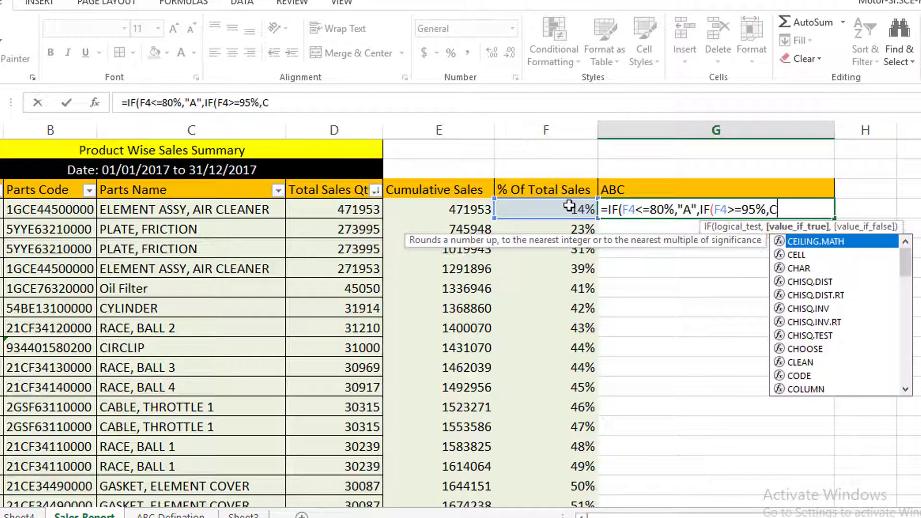
pyautogui.write('"')
pyautogui.click(770, 209)
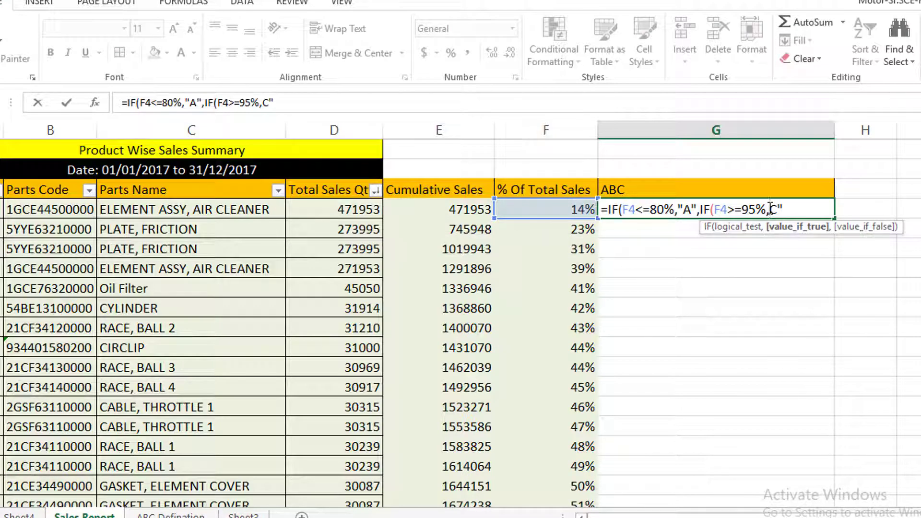
pyautogui.write('"')
pyautogui.click(796, 213)
# - Add "B" as the nested IF's false value and complete the formula in G4
pyautogui.write(',')
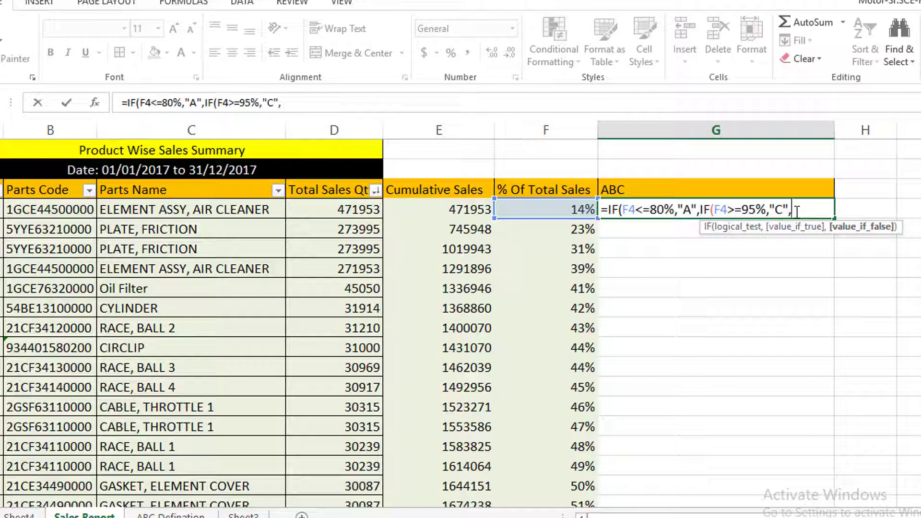
pyautogui.write('B')
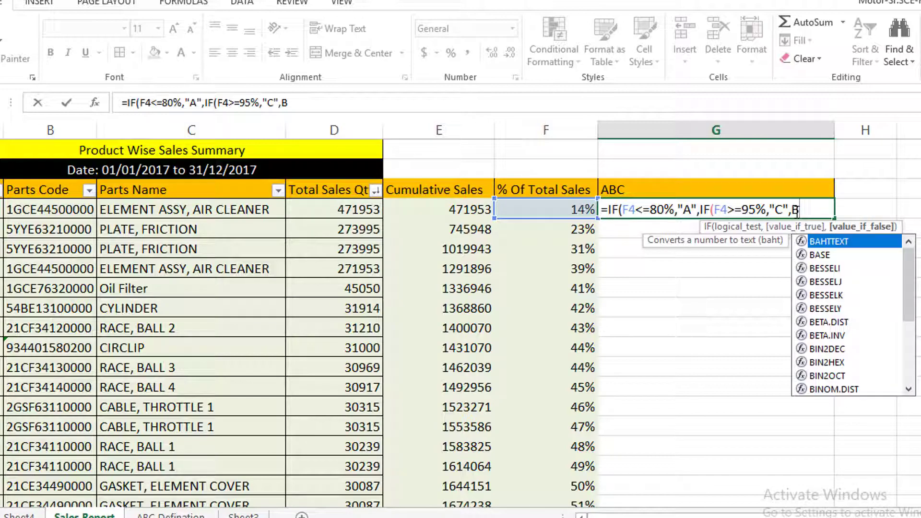
pyautogui.write('"')
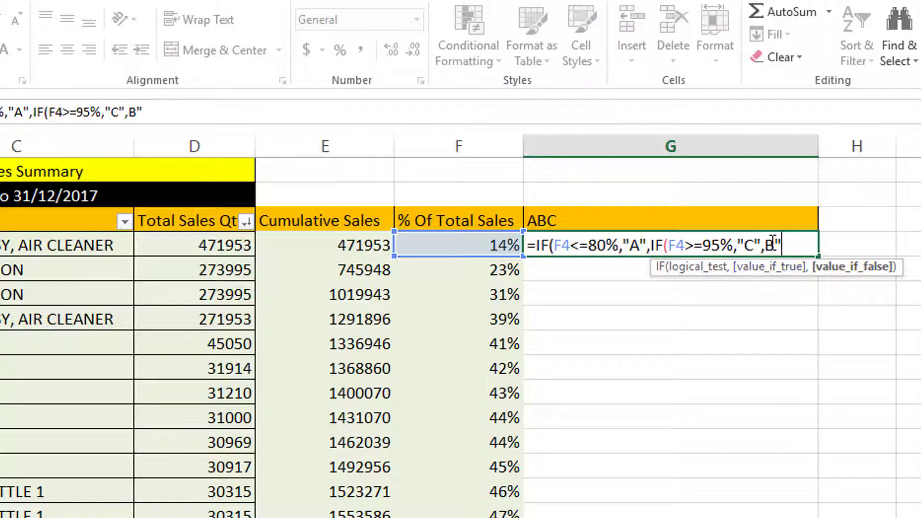
pyautogui.click(773, 244)
pyautogui.write('"')
pyautogui.press('End')
pyautogui.write('))')
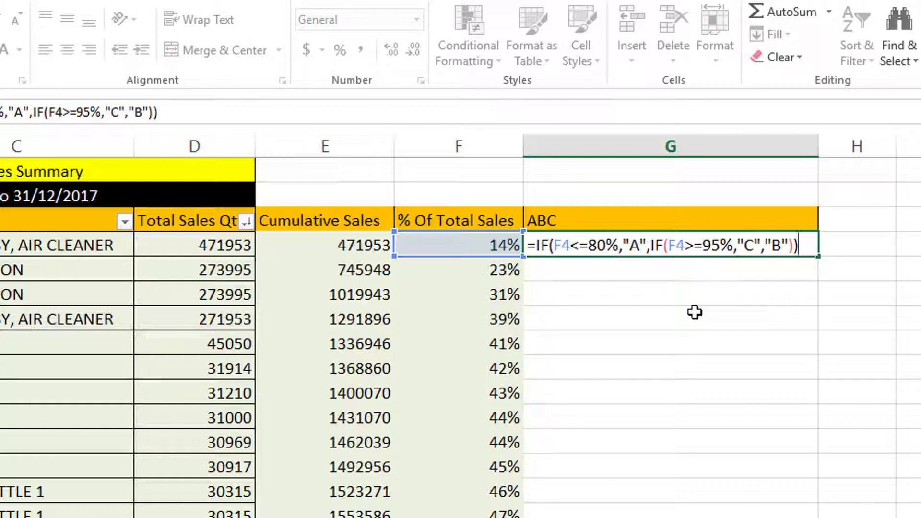
pyautogui.press('Return')
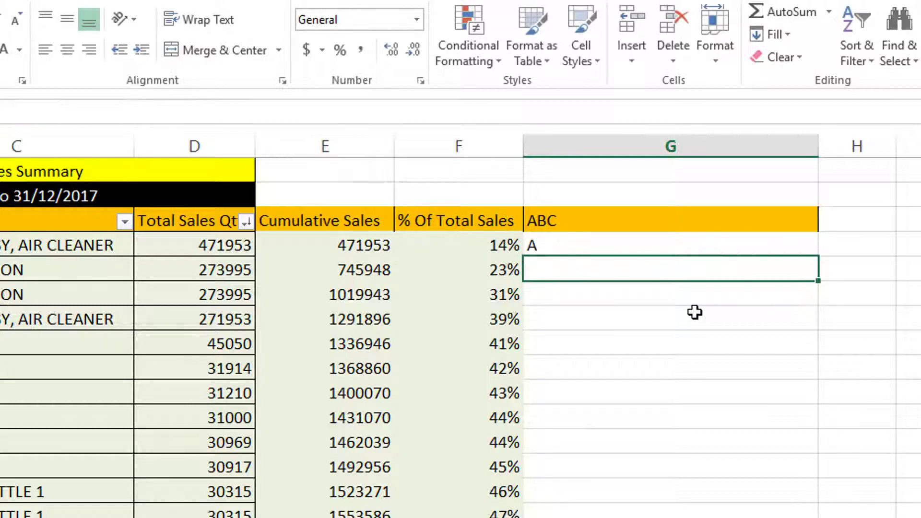
# - Fill the G4 formula down column G to the last parts row and narrow the column
pyautogui.click(580, 243)
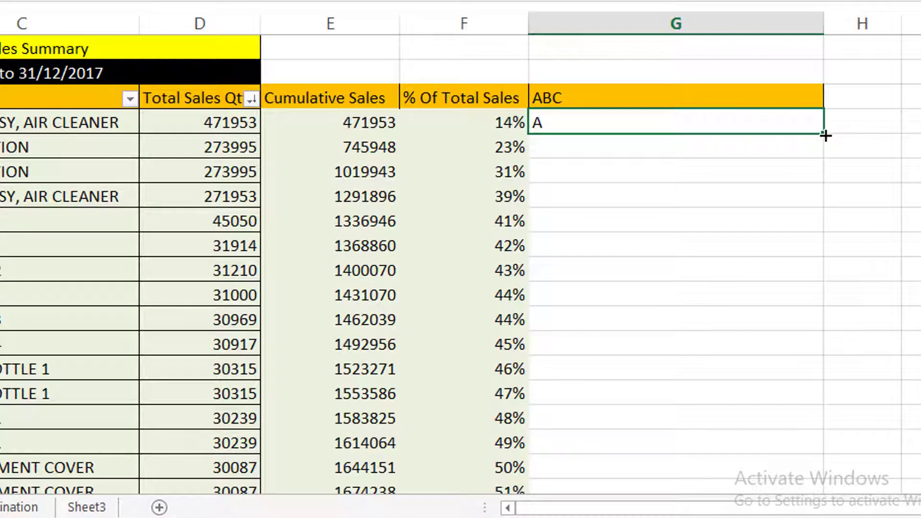
pyautogui.moveTo(821, 213); pyautogui.dragTo(734, 403)
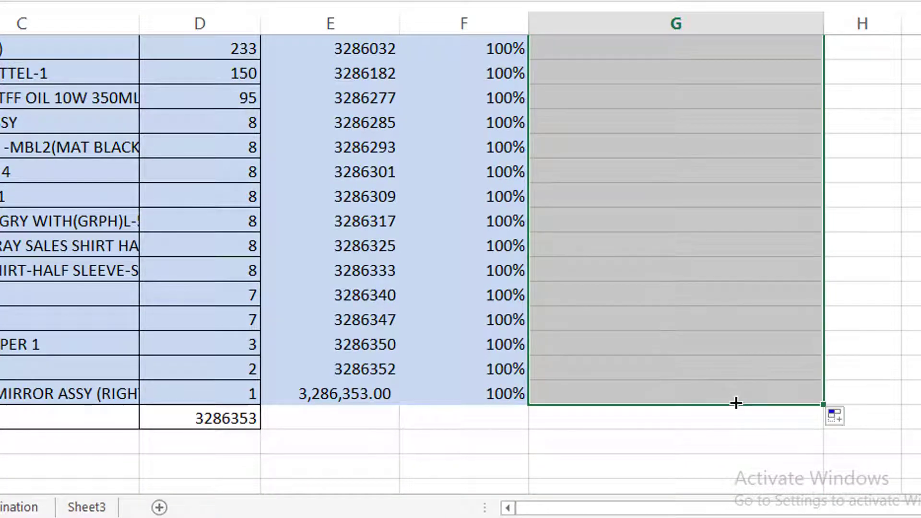
pyautogui.scroll(9, 736, 403)
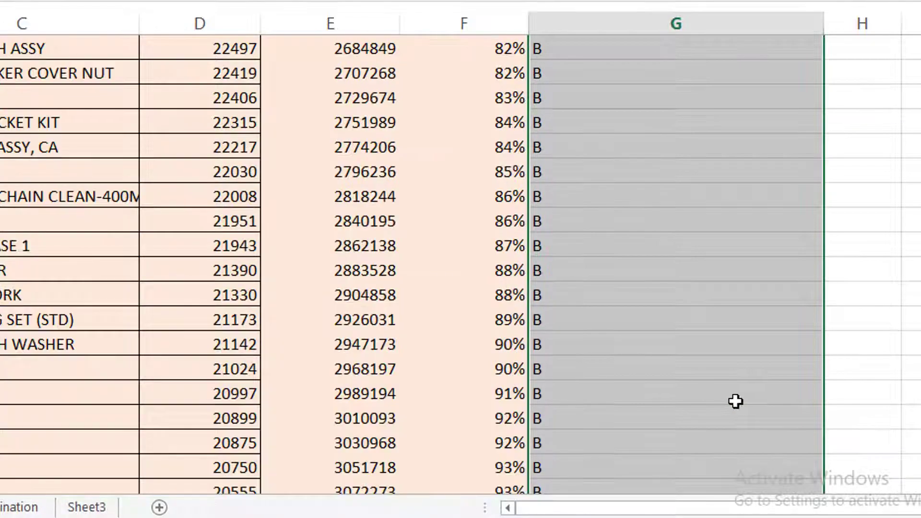
pyautogui.scroll(20, 735, 401)
pyautogui.click(710, 320)
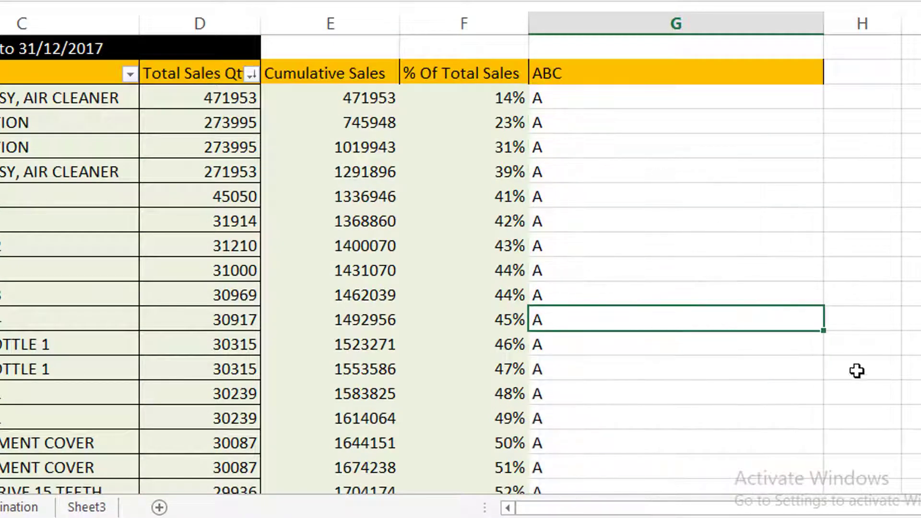
pyautogui.moveTo(821, 25); pyautogui.dragTo(580, 64)
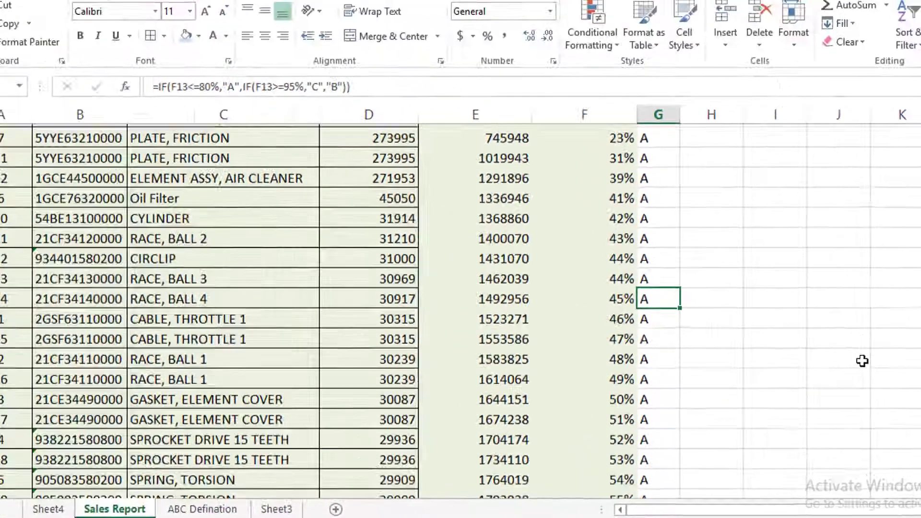
# - Examine the categories in column G where the cumulative percentages cross 80% and 95%, including the formulas in G56 and G79
pyautogui.keyDown('ctrl'); pyautogui.scroll(-5, 864, 360); pyautogui.keyUp('ctrl')
pyautogui.scroll(-5, 497, 364)
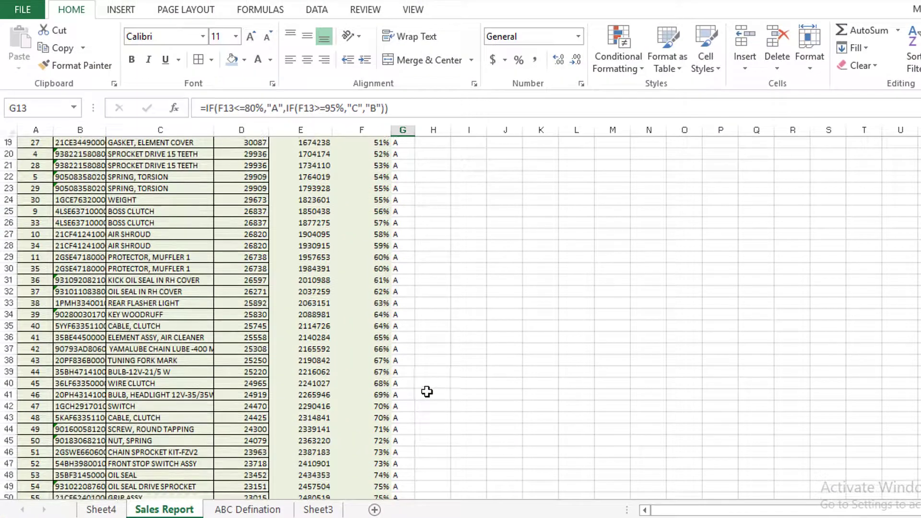
pyautogui.scroll(-5, 427, 391)
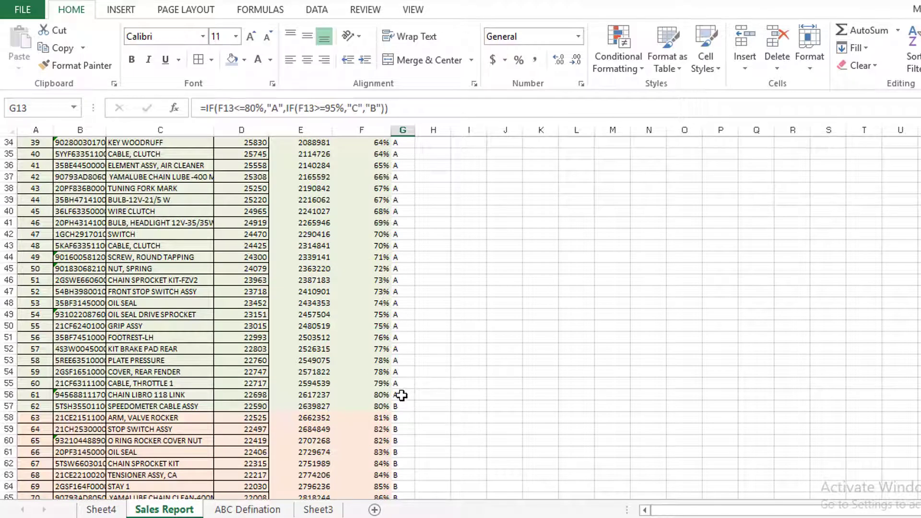
pyautogui.click(401, 396)
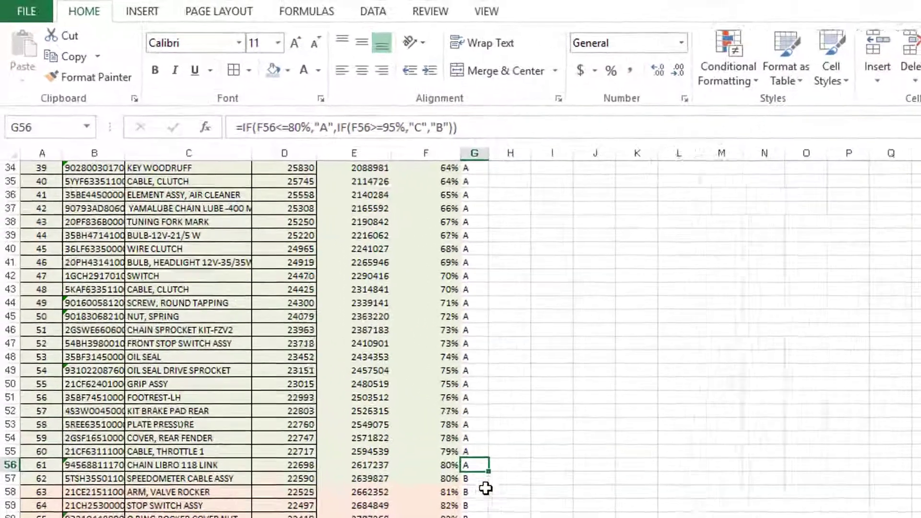
pyautogui.scroll(-4, 398, 412)
pyautogui.scroll(-1, 397, 411)
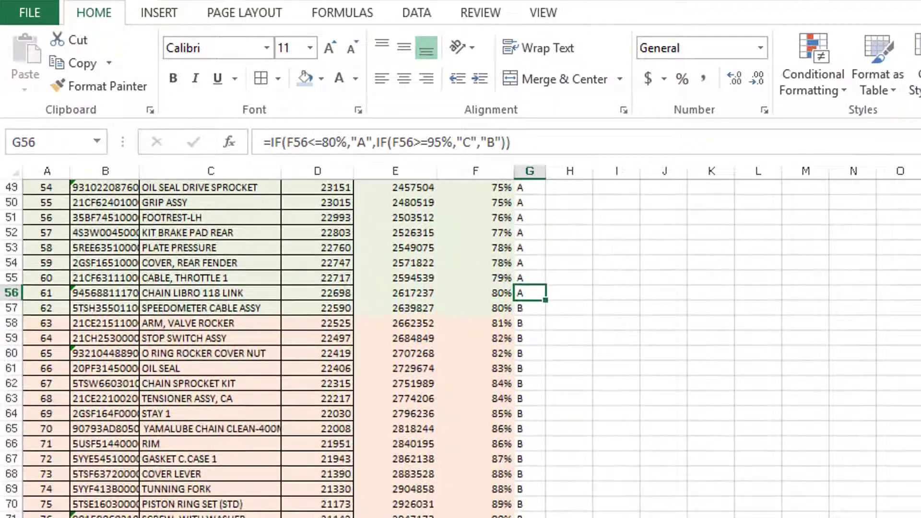
pyautogui.scroll(-2, 397, 411)
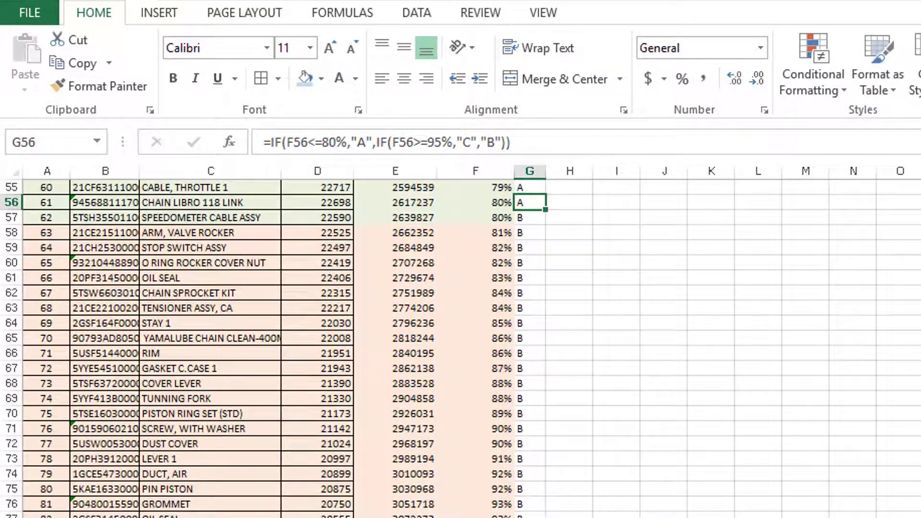
pyautogui.click(530, 517)
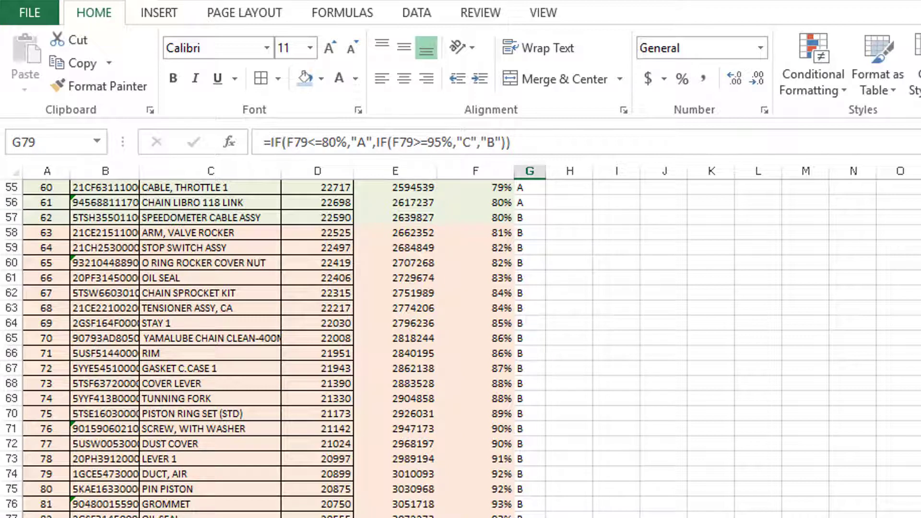
pyautogui.scroll(-7, 461, 349)
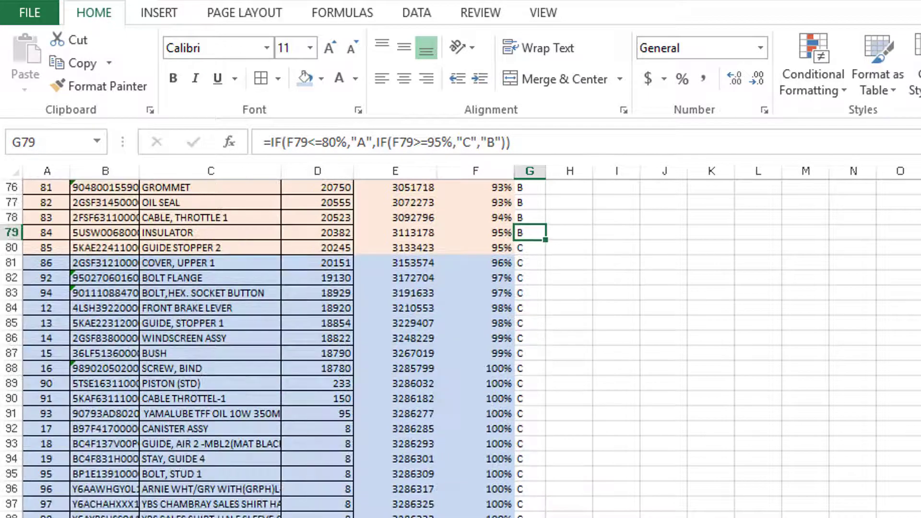
pyautogui.scroll(20, 460, 349)
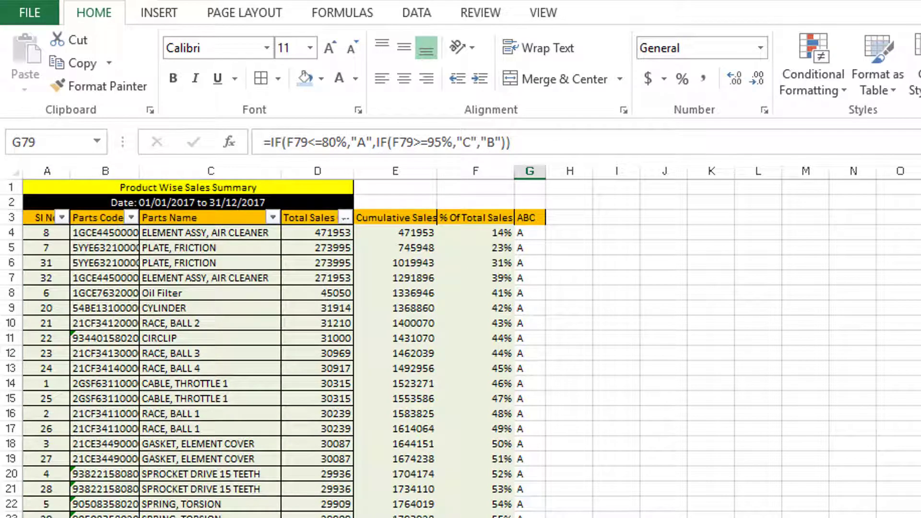
pyautogui.scroll(4, 900, 512)
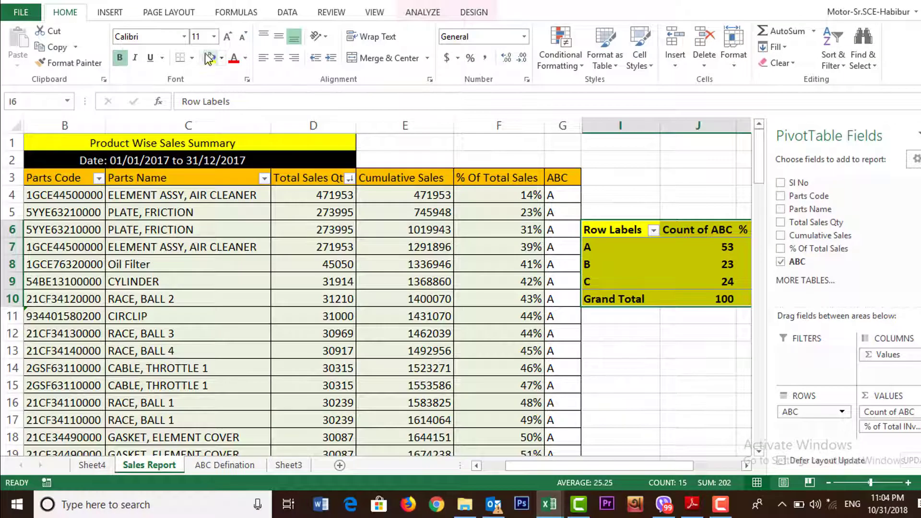
# - Italicize the whole ABC summary pivot table, from the Row Labels header through the Grand Total row
pyautogui.click(134, 57)
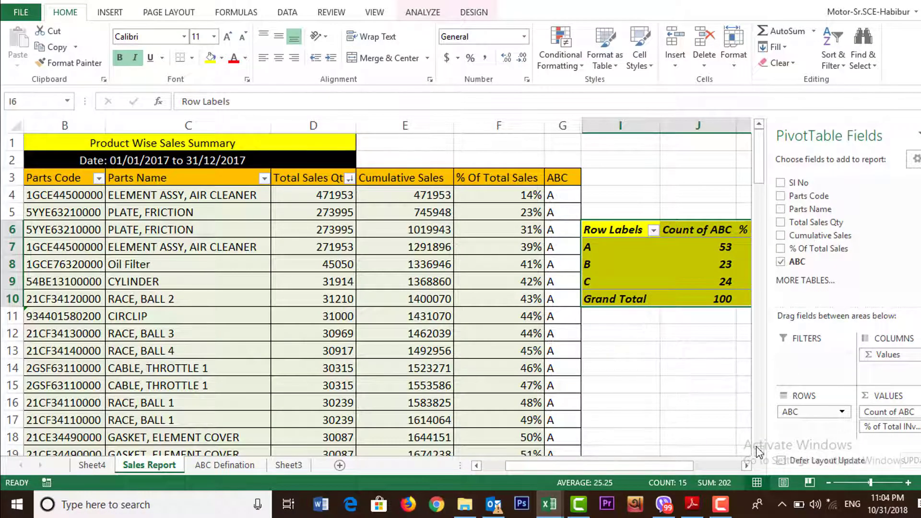
pyautogui.click(679, 407)
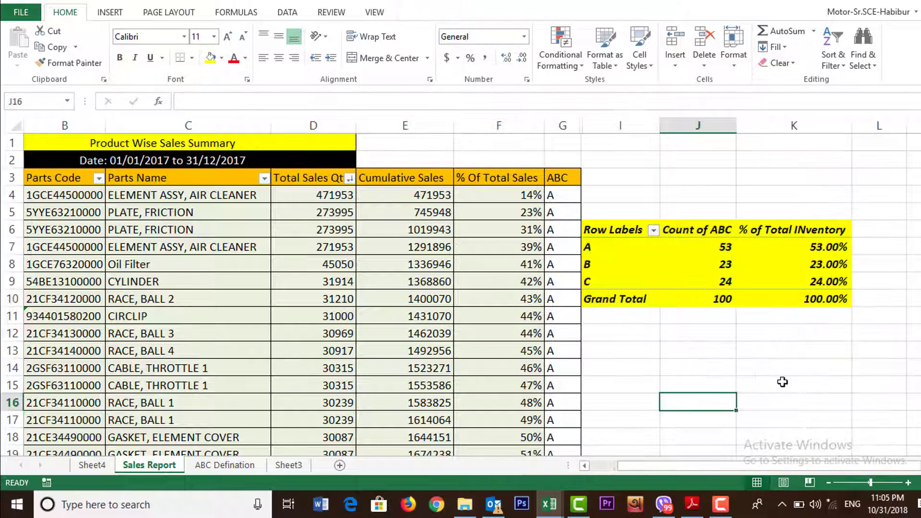